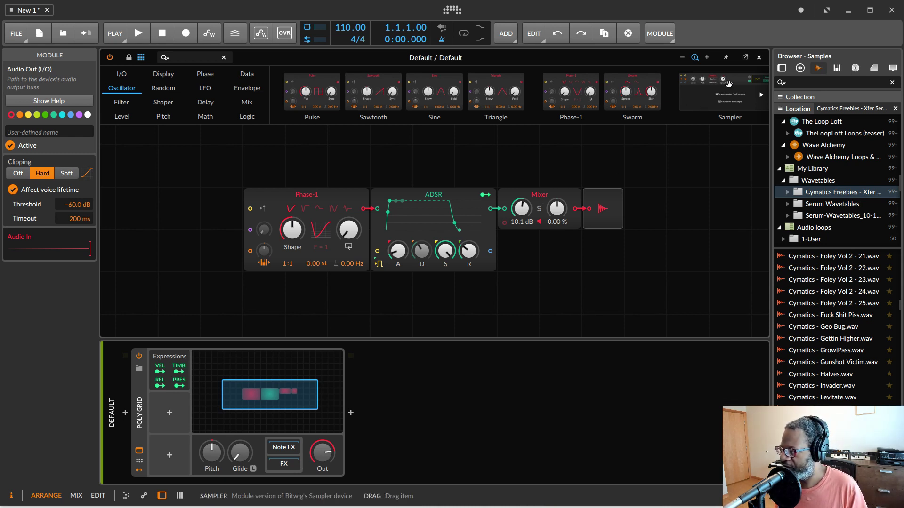
Replace the Phase-1 oscillator feeding the ADSR with a Sampler module
left_click_drag(733, 80, 284, 214)
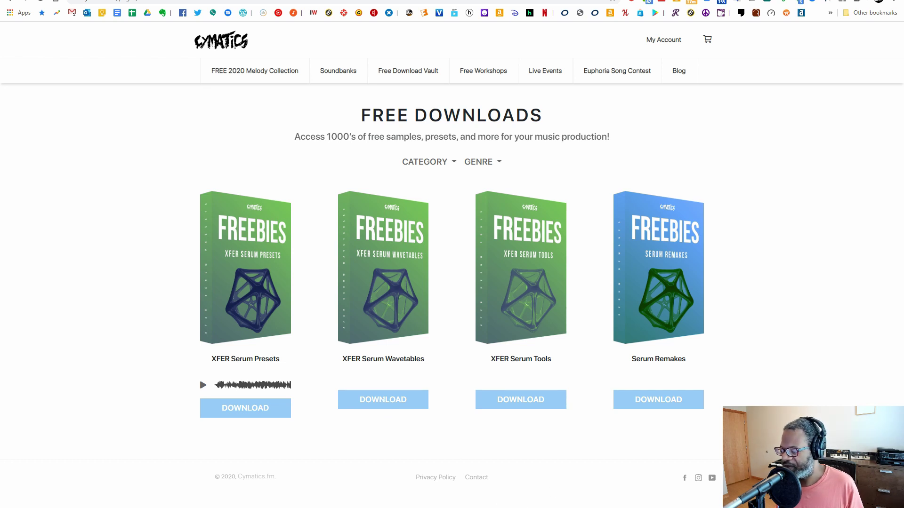
Switch to Bitwig Studio and review the browser's Add Sound Content Location option and the Cymatics Freebies wavetable folder
mouse_move(543, 507)
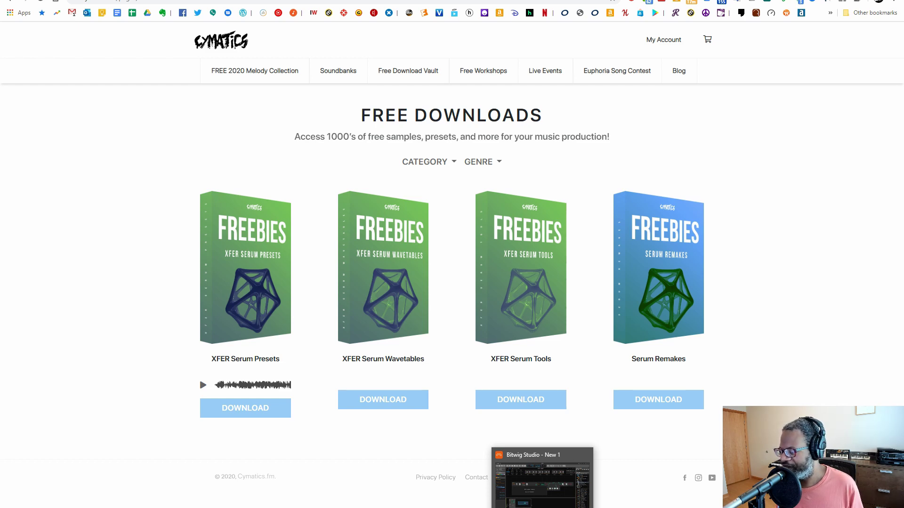
left_click(541, 480)
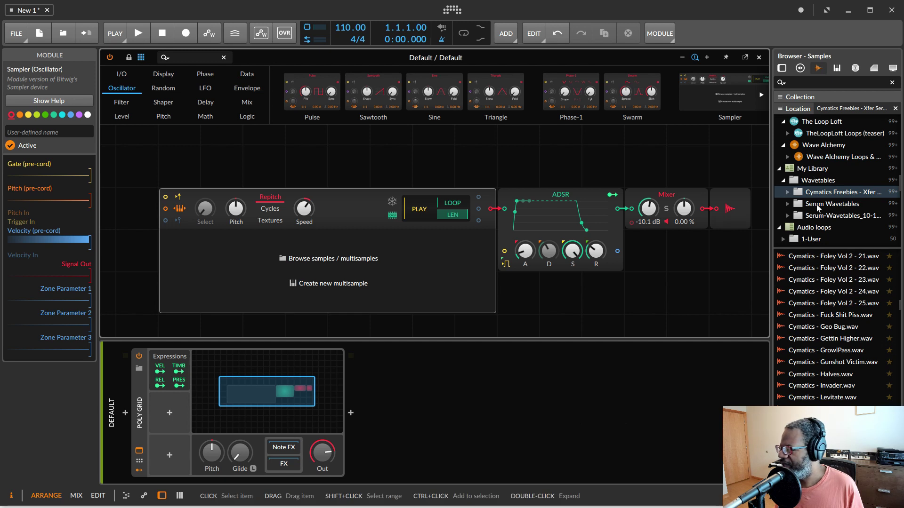
scroll(829, 167, "up", 3)
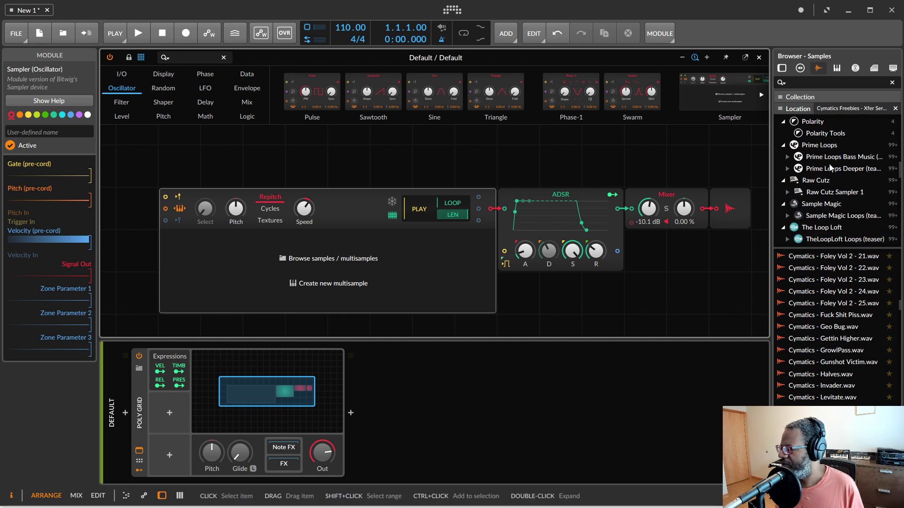
right_click(820, 204)
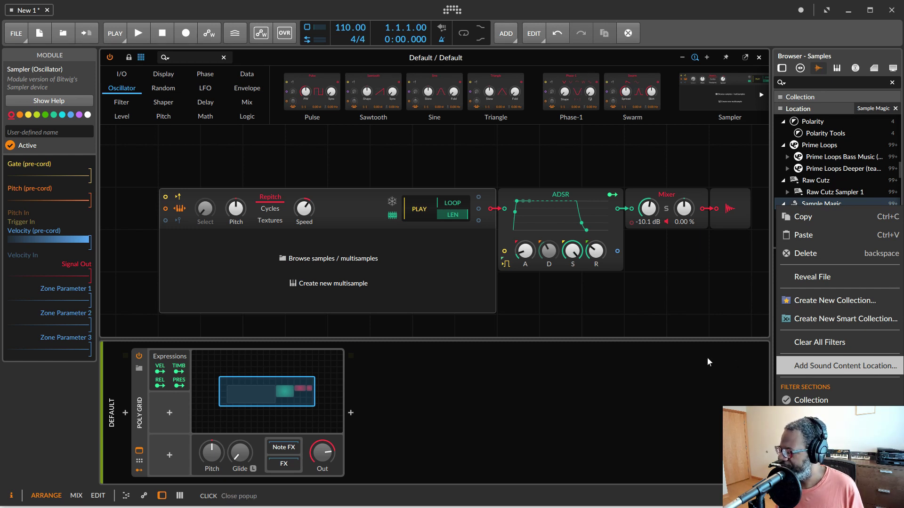
left_click(720, 357)
scroll(835, 186, "down", 3)
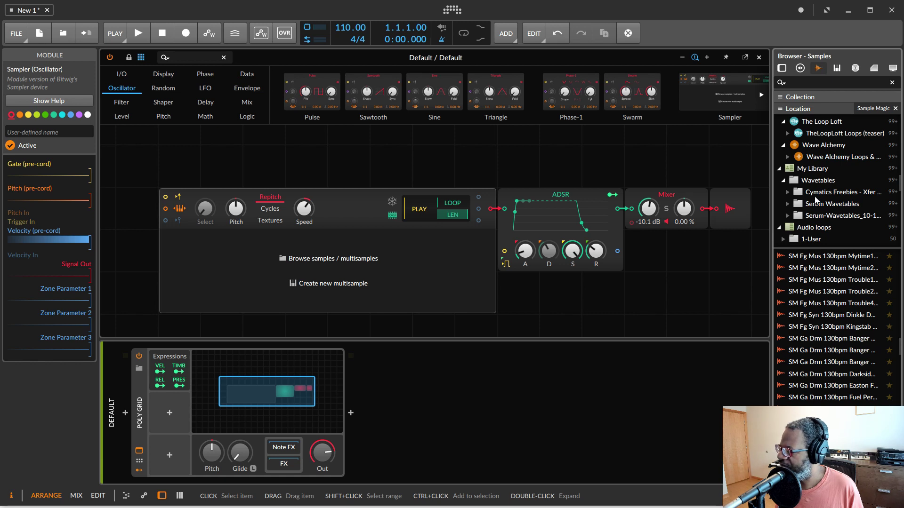
left_click(823, 192)
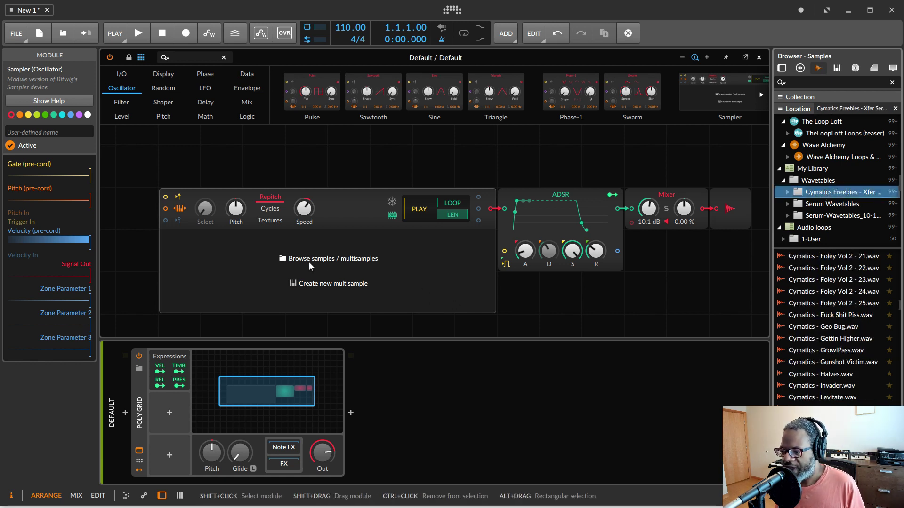
Load At The End.wav from the Cymatics Freebies - Xfer Serum Wavetables folder into the Sampler
left_click(284, 259)
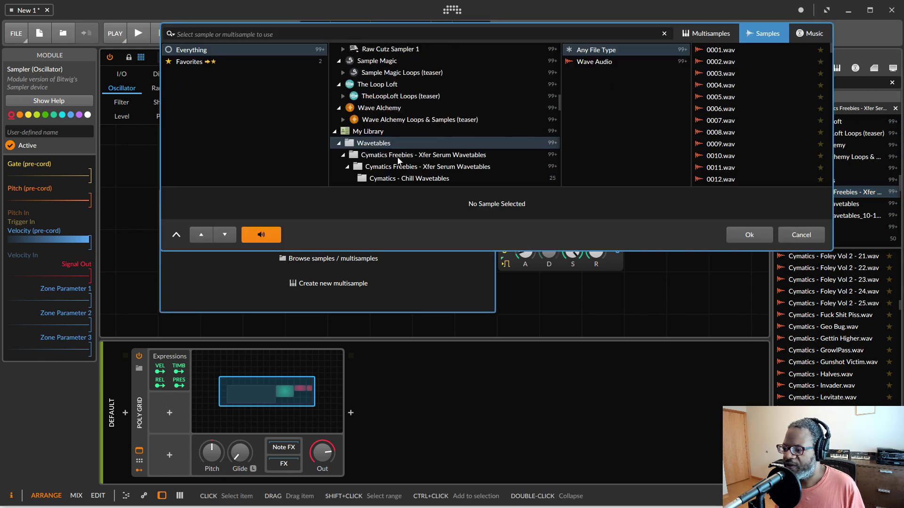
left_click(392, 167)
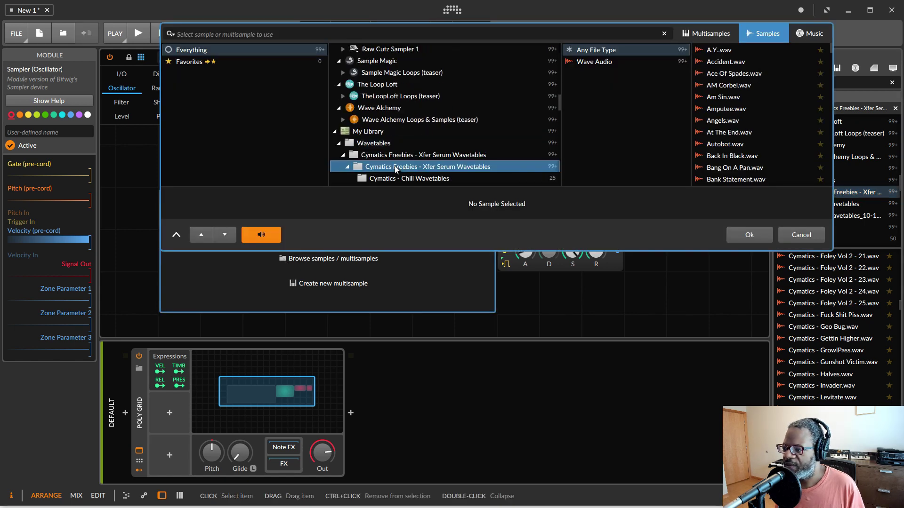
left_click(725, 134)
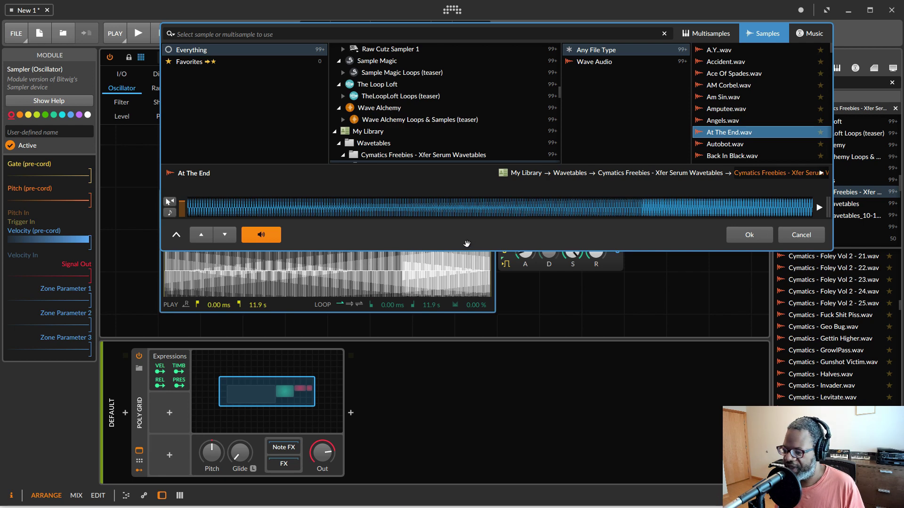
left_click(754, 236)
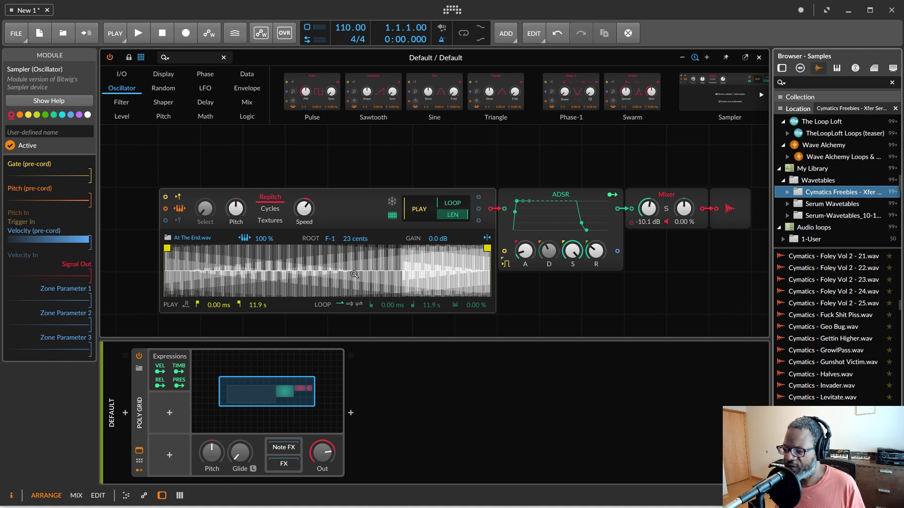
Set the Sampler to Cycles mode with its playhead frozen, and set the sample start position to about 29.6 %
left_click(272, 209)
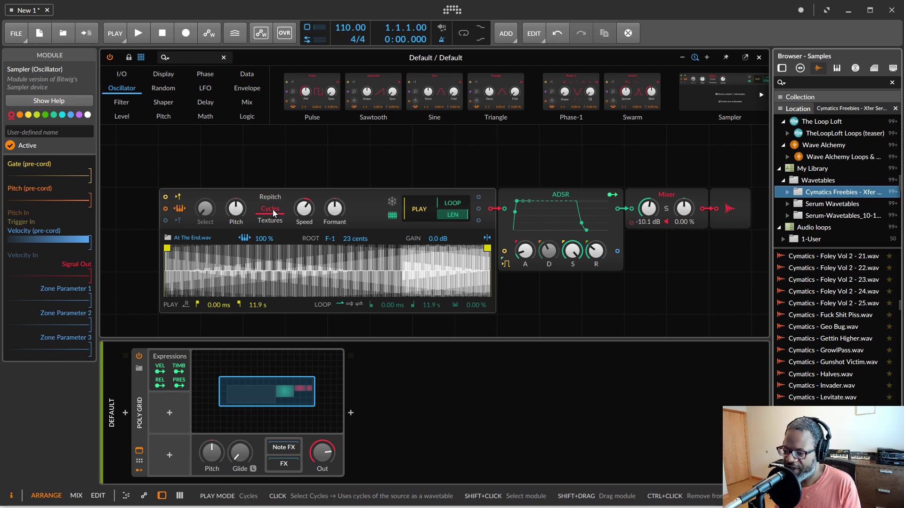
left_click(392, 203)
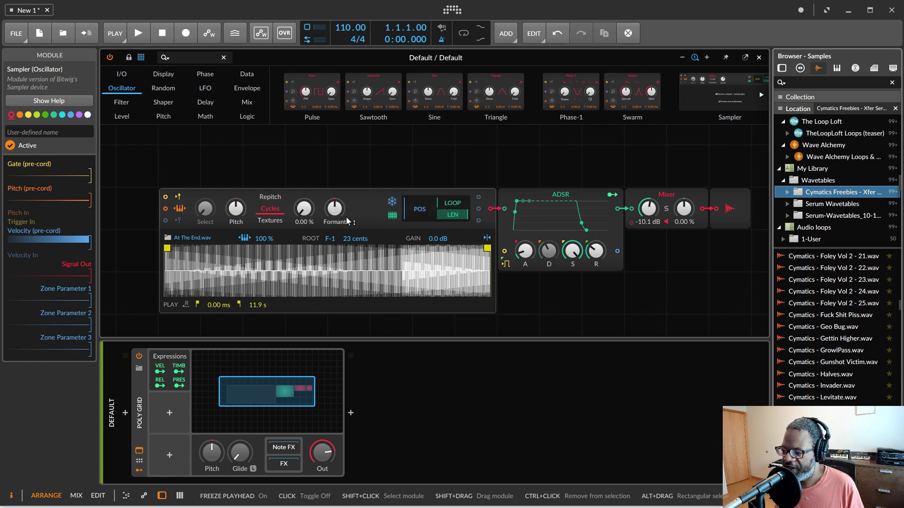
mouse_move(304, 208)
left_mouse_down()
mouse_move(304, 198)
mouse_move(304, 209)
left_mouse_up()
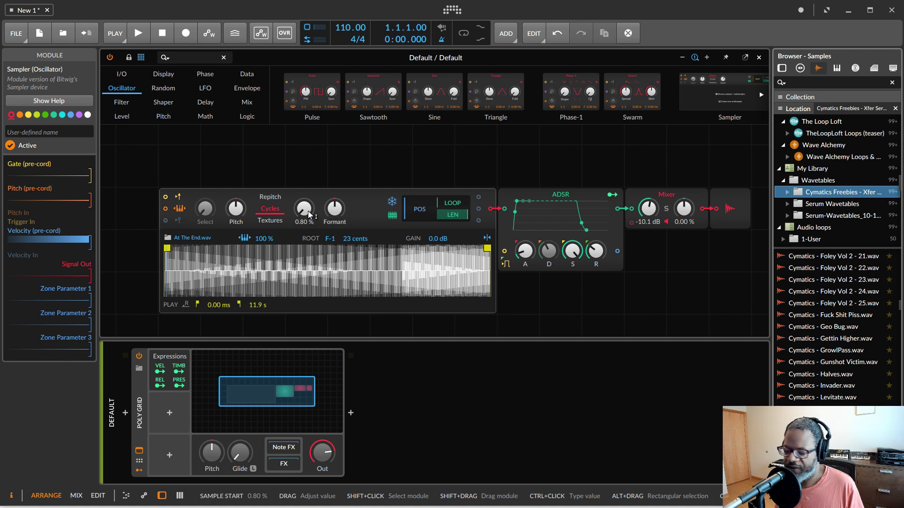
mouse_move(306, 211)
left_mouse_down()
mouse_move(306, 186)
mouse_move(306, 198)
mouse_move(339, 219)
mouse_move(305, 215)
left_mouse_up()
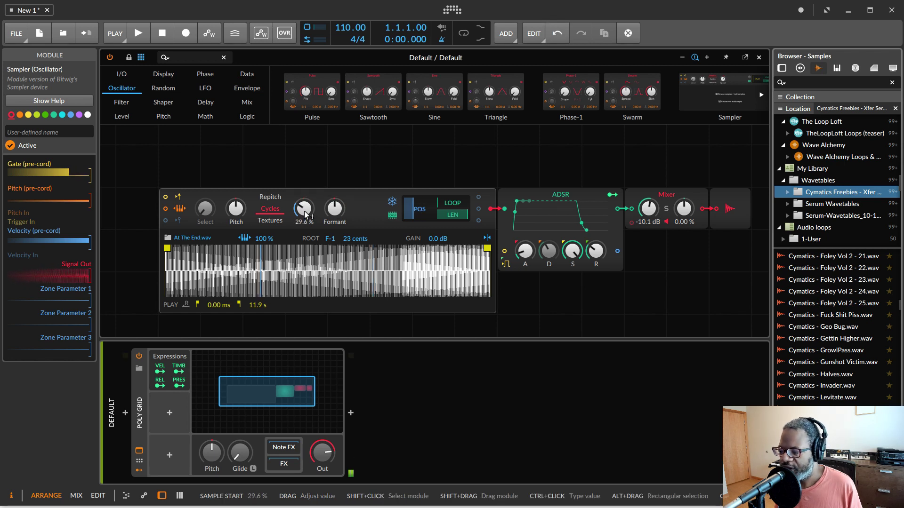
Audition Autobot.wav and Back In Black.wav in the Sampler while sweeping the sample start, and load Bang On A Pan.wav
left_click(168, 239)
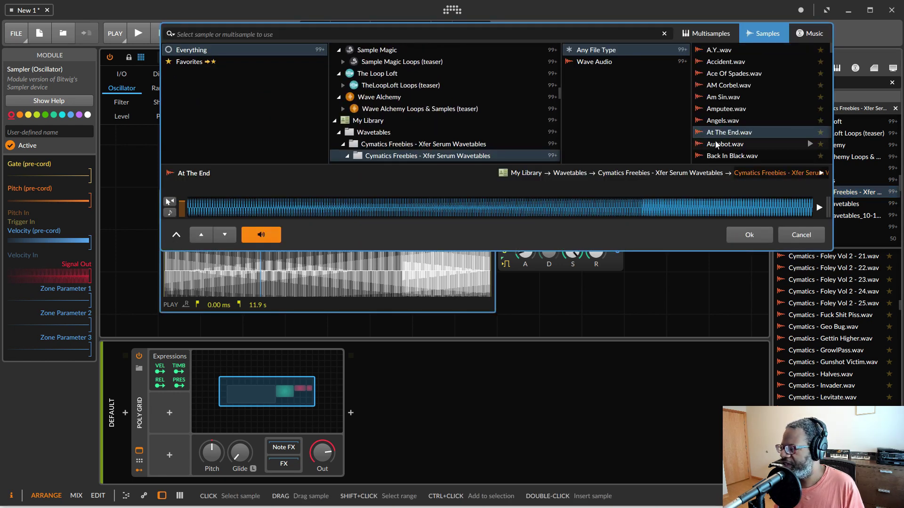
left_click(727, 146)
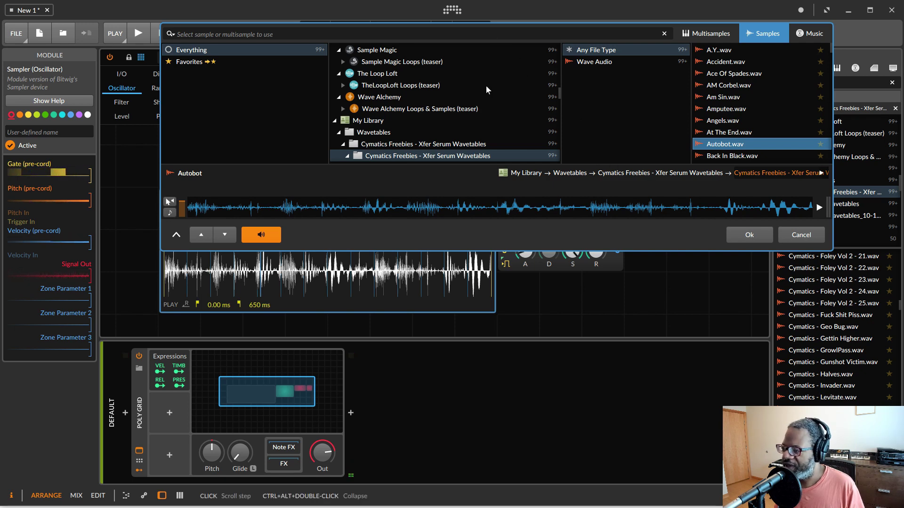
left_click_drag(488, 30, 483, 243)
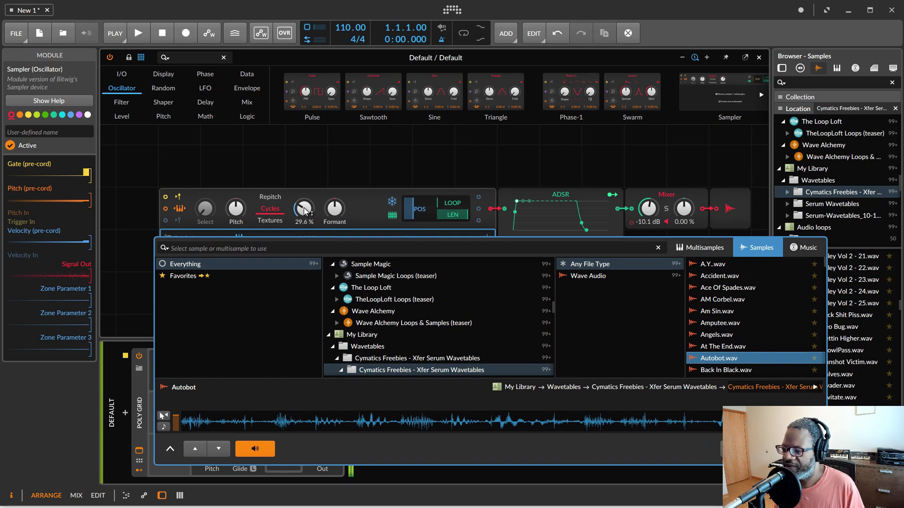
left_click_drag(304, 208, 304, 198)
left_click(688, 369)
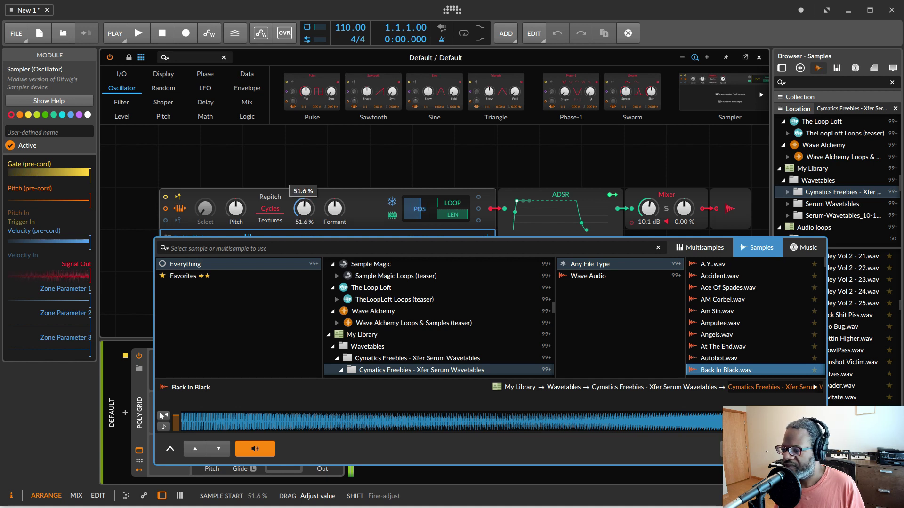
key("Down")
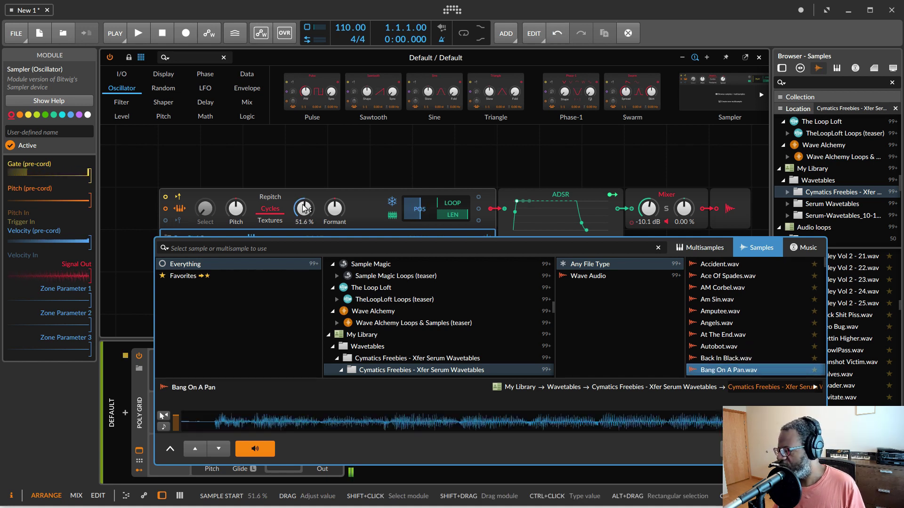
Set the Sampler's sample start position to about 42.4 % and try its Formant at about +0.58 st
mouse_move(303, 207)
left_mouse_down()
mouse_move(304, 225)
mouse_move(306, 206)
left_mouse_up()
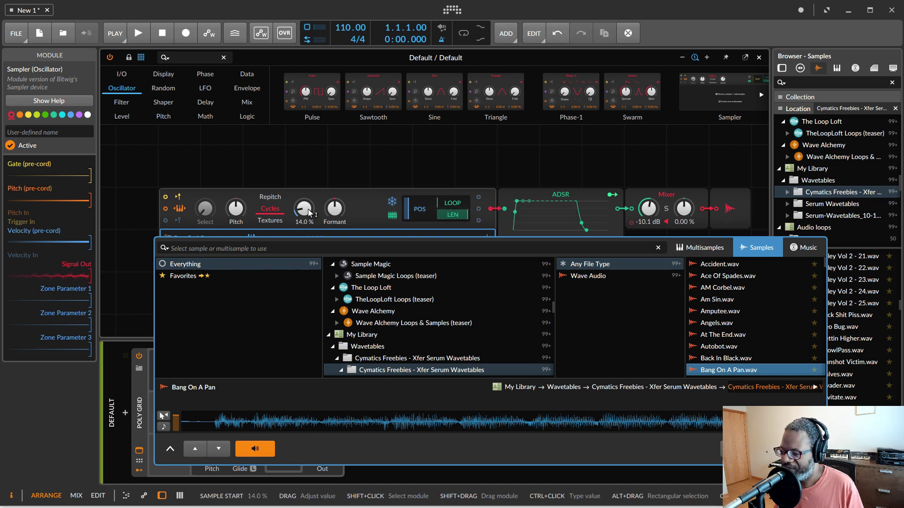
left_click_drag(299, 212, 300, 144)
key("Escape")
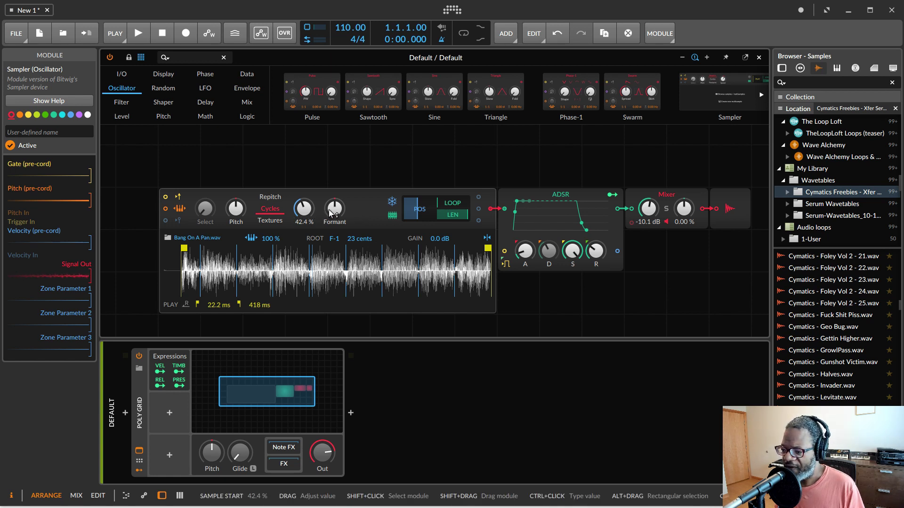
mouse_move(332, 212)
left_mouse_down()
mouse_move(332, 235)
mouse_move(333, 212)
left_mouse_up()
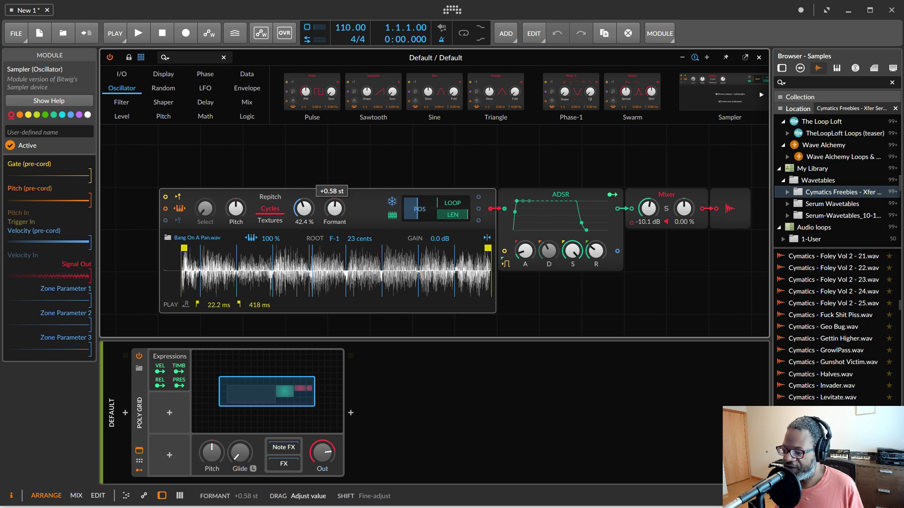
Move the Sampler away from the ADSR and insert an AM/RM module between them
left_click_drag(364, 199, 322, 199)
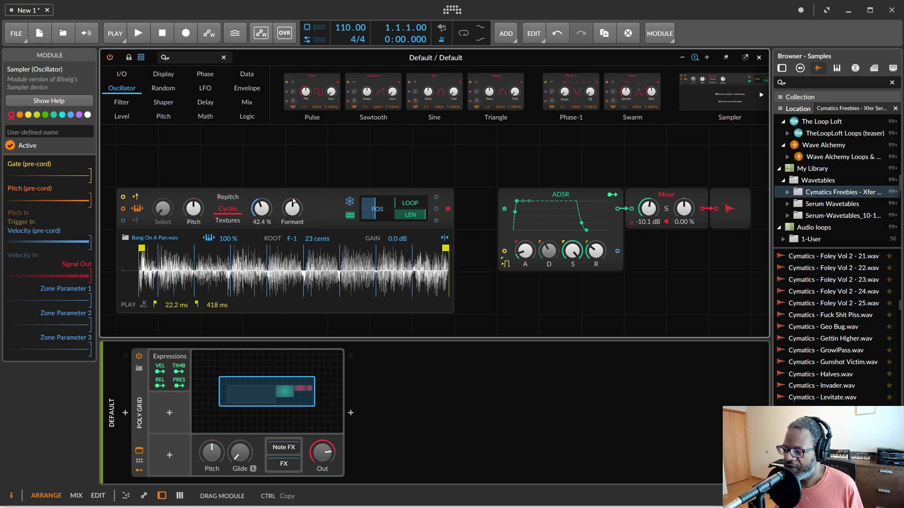
left_click(128, 118)
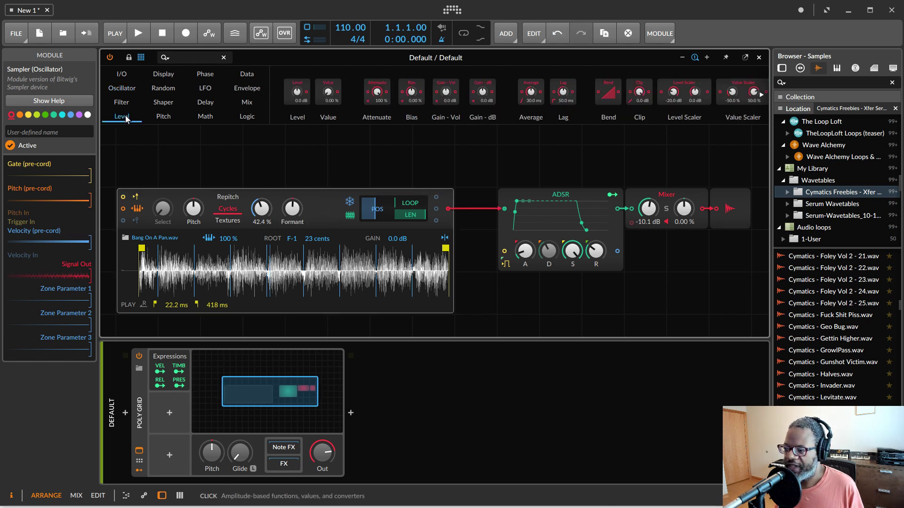
scroll(607, 91, "down", 3)
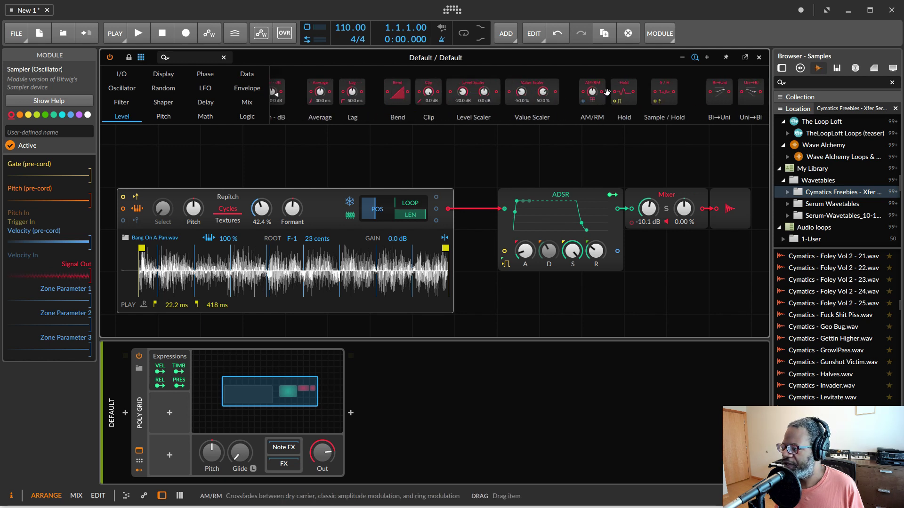
left_click_drag(593, 91, 476, 210)
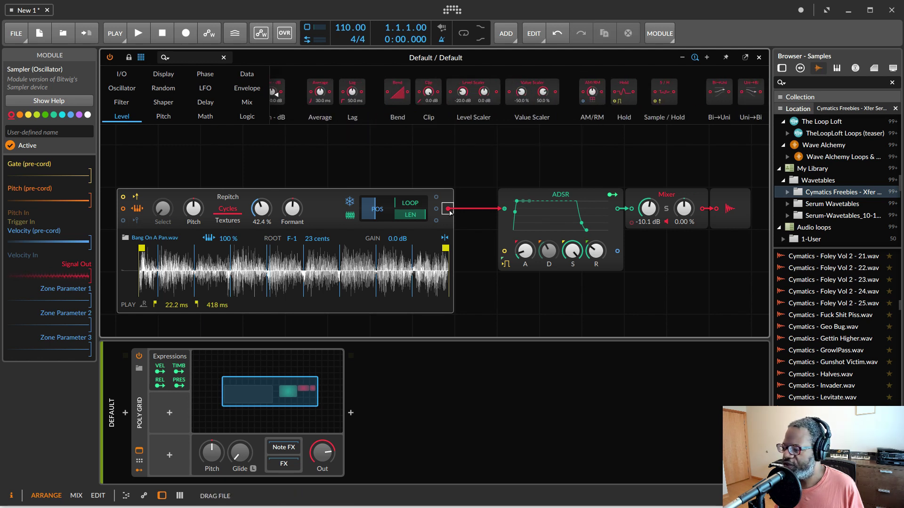
Add a Sine oscillator above the Sampler and feed its output into the AM/RM module's modulator input
left_click(121, 89)
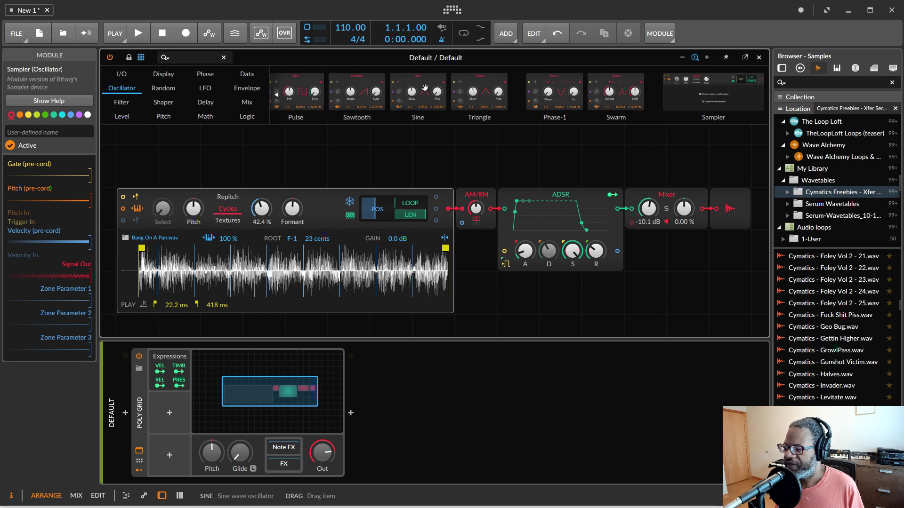
left_click_drag(425, 87, 463, 279)
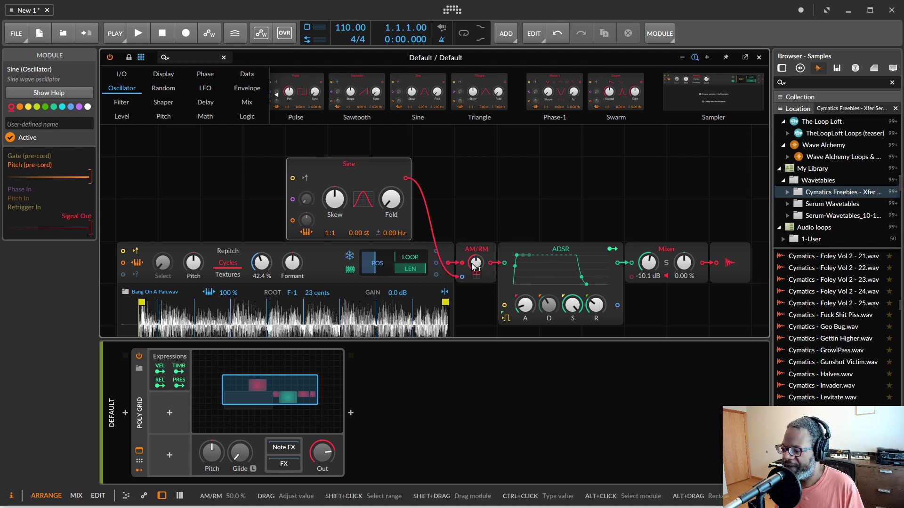
Set the Sine oscillator's frequency ratio to 1:2 and adjust the AM/RM amount to about 53.6 %
left_click_drag(475, 267, 474, 267)
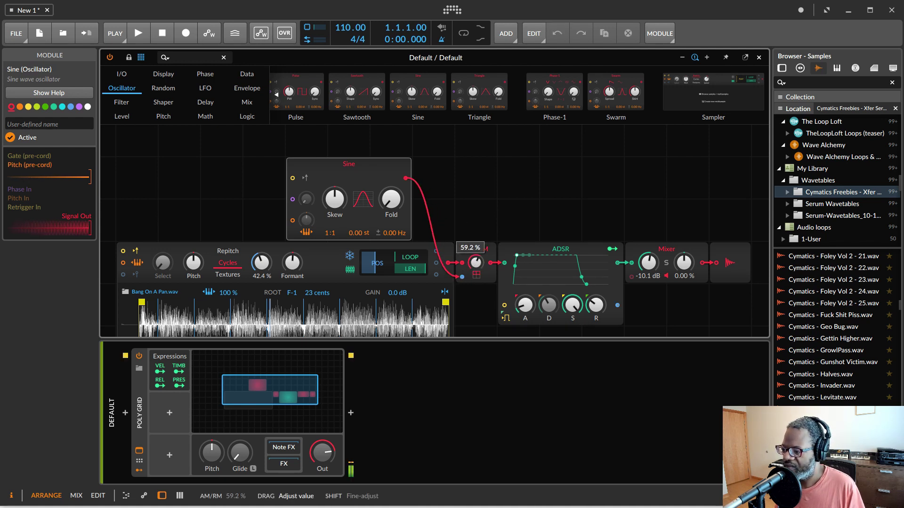
left_click_drag(474, 267, 475, 266)
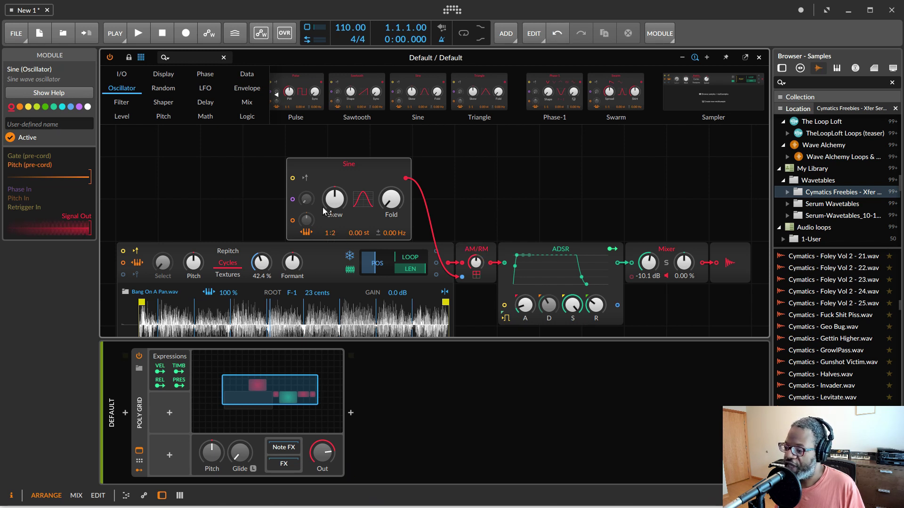
left_click_drag(477, 265, 476, 248)
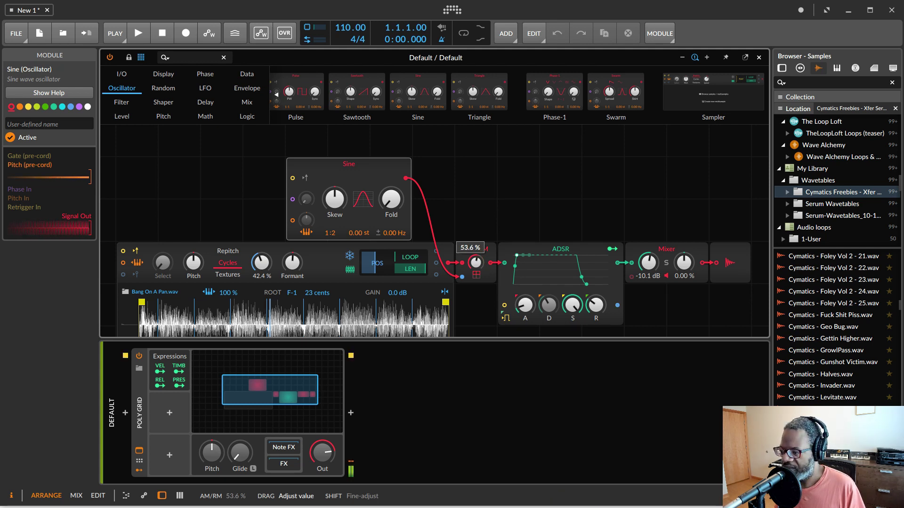
left_click_drag(475, 263, 475, 262)
Try the Sine oscillator's Fold and reduce its Skew slightly
mouse_move(390, 199)
left_mouse_down()
mouse_move(391, 187)
mouse_move(391, 201)
left_mouse_up()
mouse_move(335, 199)
left_mouse_down()
mouse_move(334, 189)
mouse_move(334, 209)
mouse_move(335, 199)
left_mouse_up()
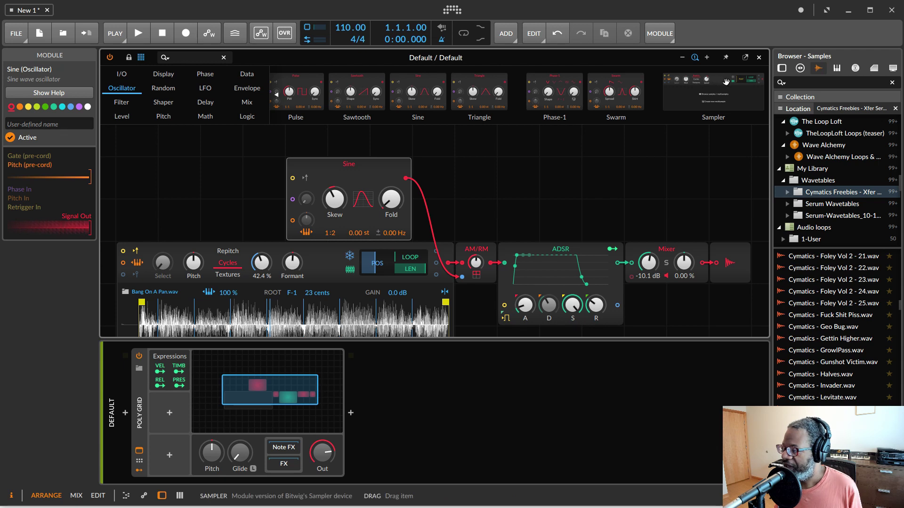
Place a second Sampler above the first in the Sine's position and patch its output into the AM/RM modulator input
left_click_drag(840, 192, 293, 140)
left_click_drag(448, 175, 462, 316)
Load Blast.wav from the Cymatics wavetables into the empty upper Sampler and switch its play mode to Cycles
left_click(245, 225)
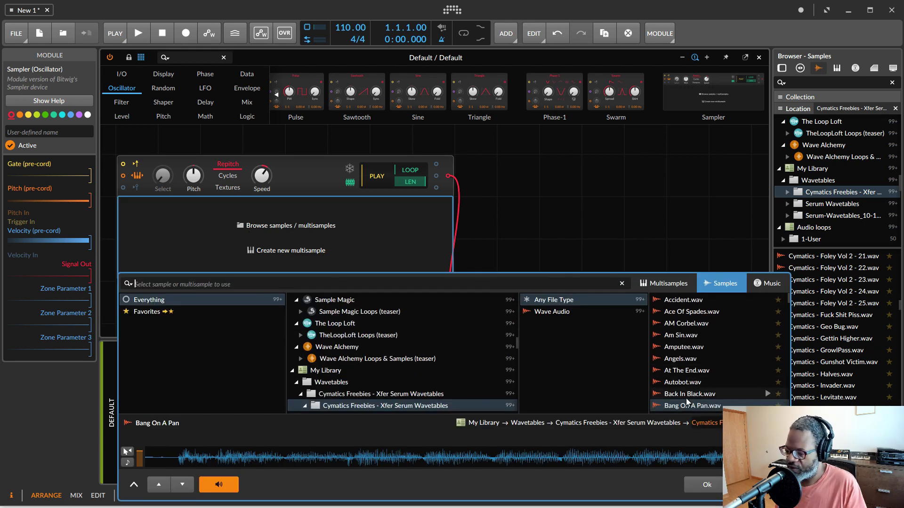
scroll(689, 395, "down", 5)
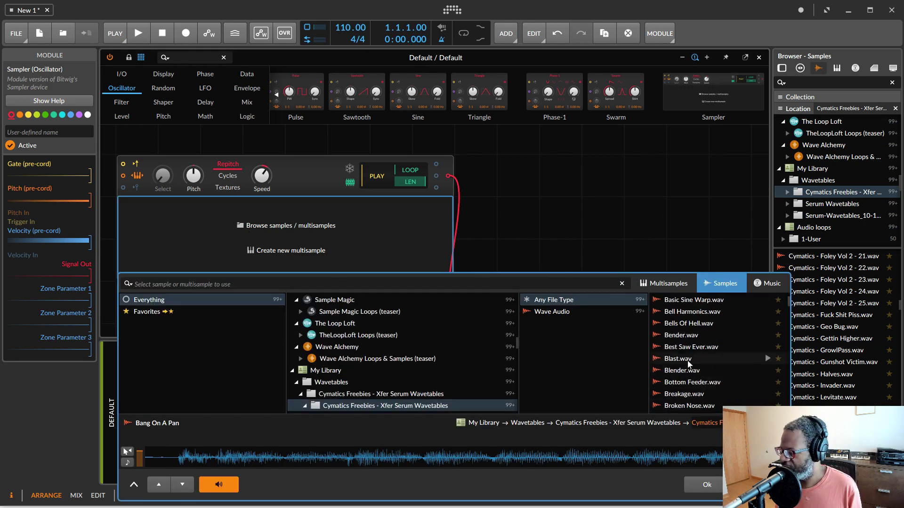
left_click(688, 359)
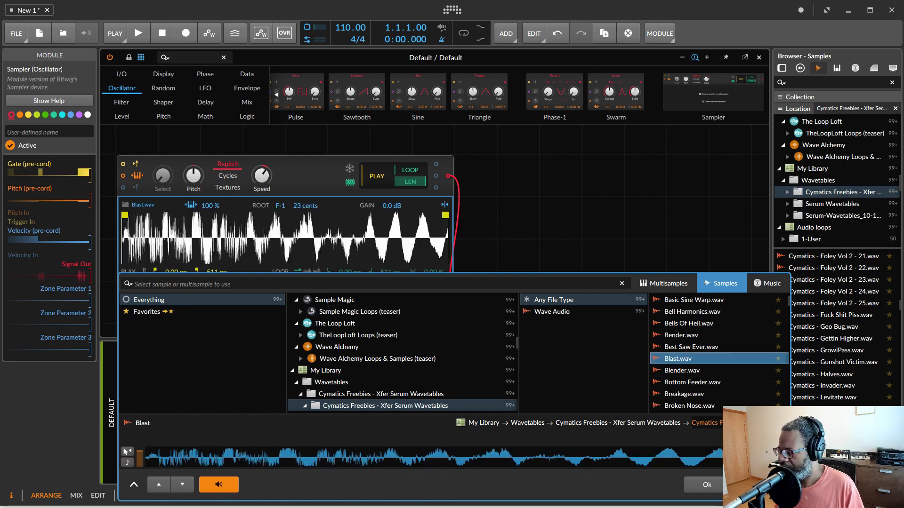
left_click(705, 485)
left_click(227, 176)
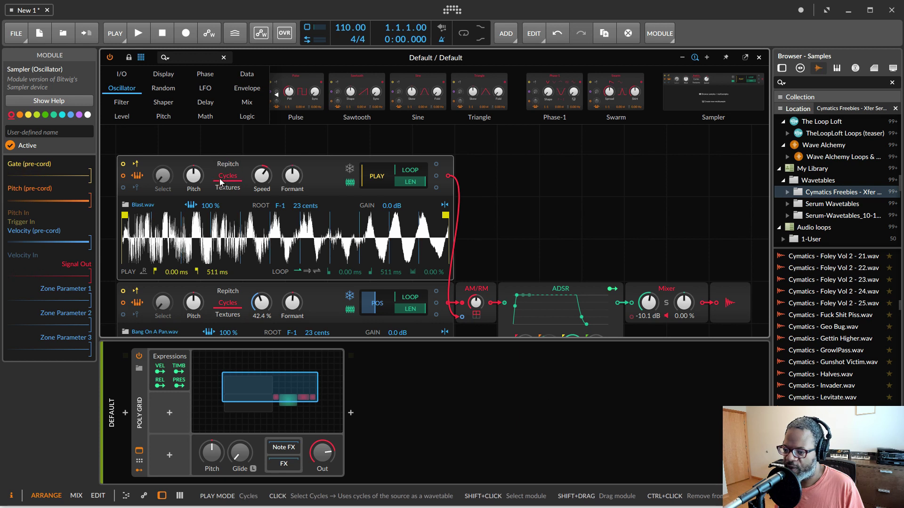
Freeze the upper Sampler's playback and sweep its wavetable position to about 50.8 %
mouse_move(262, 177)
left_mouse_down()
mouse_move(270, 180)
mouse_move(264, 153)
mouse_move(263, 167)
left_mouse_up()
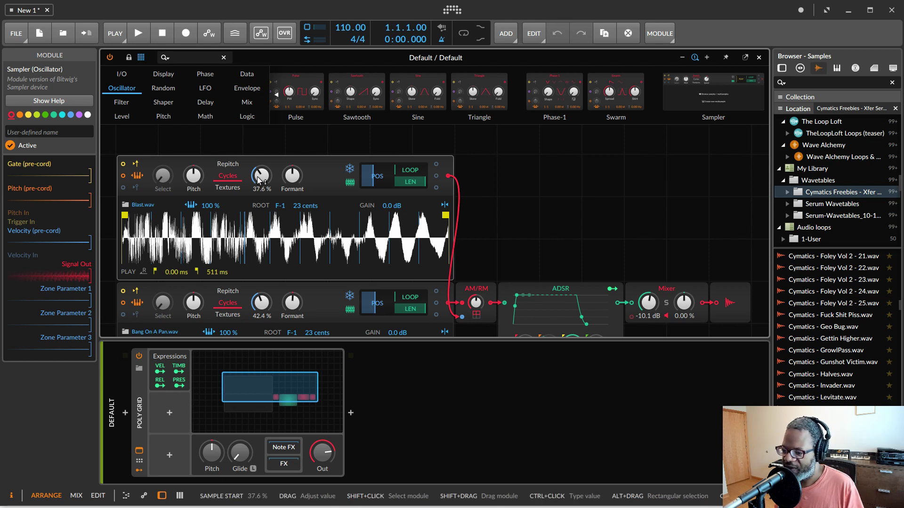
left_click_drag(259, 180, 259, 173)
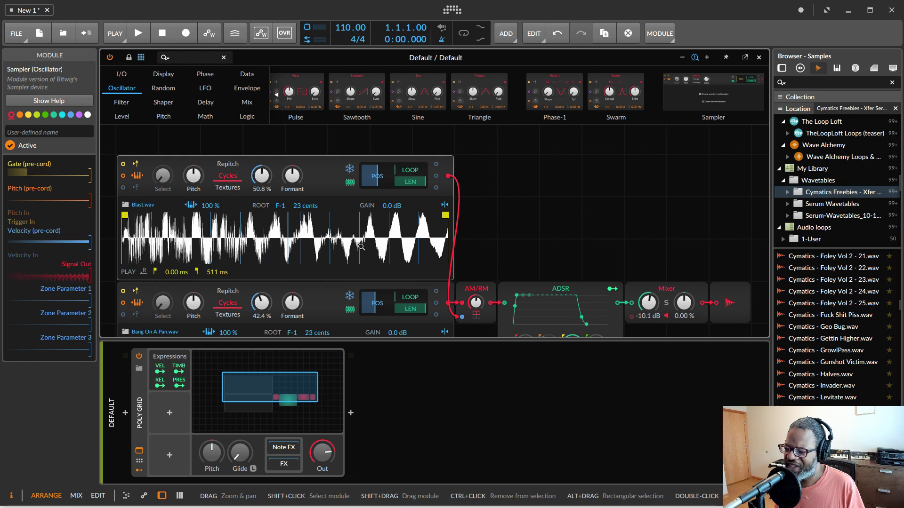
Audition other wavetables in the lower Sampler and replace Bang On A Pan.wav with Cymatics - Chill Table 01.wav
scroll(524, 212, "down", 3)
scroll(524, 212, "up", 1)
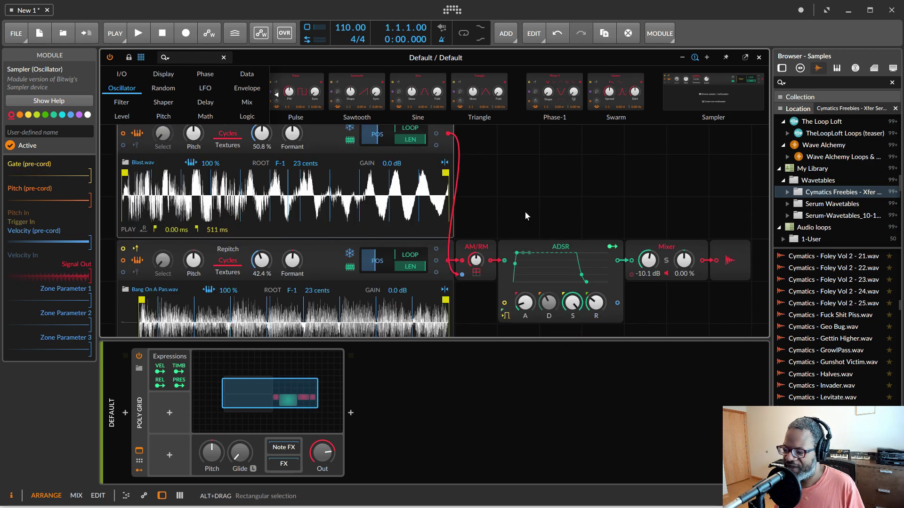
left_click(125, 290)
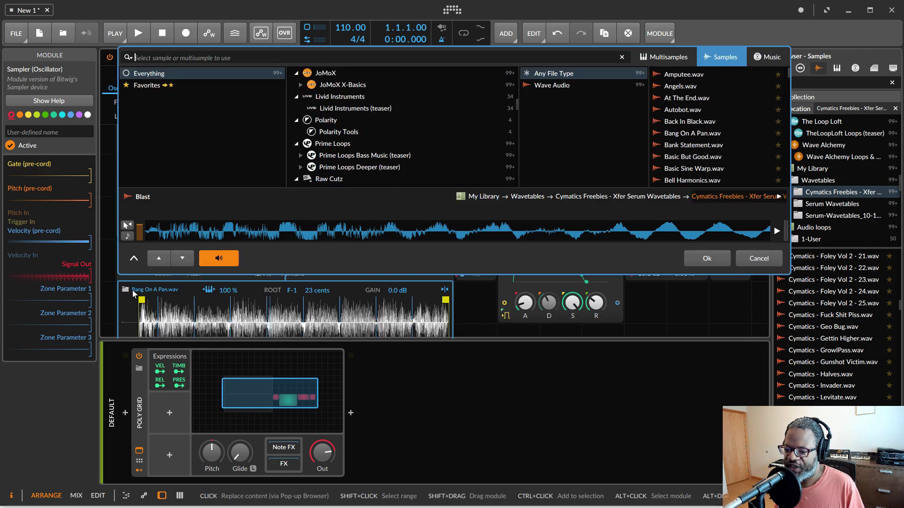
scroll(681, 166, "down", 1)
left_click(682, 159)
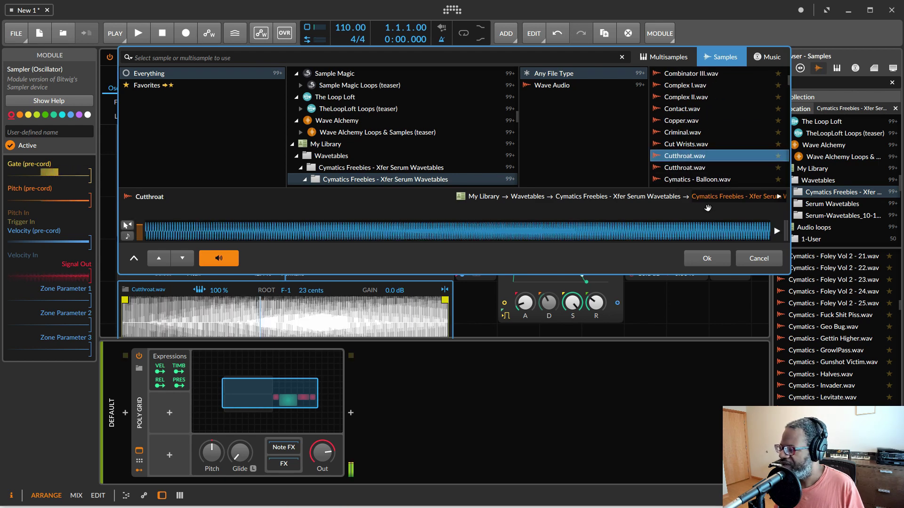
scroll(707, 167, "down", 3)
left_click(707, 168)
scroll(707, 168, "up", 4)
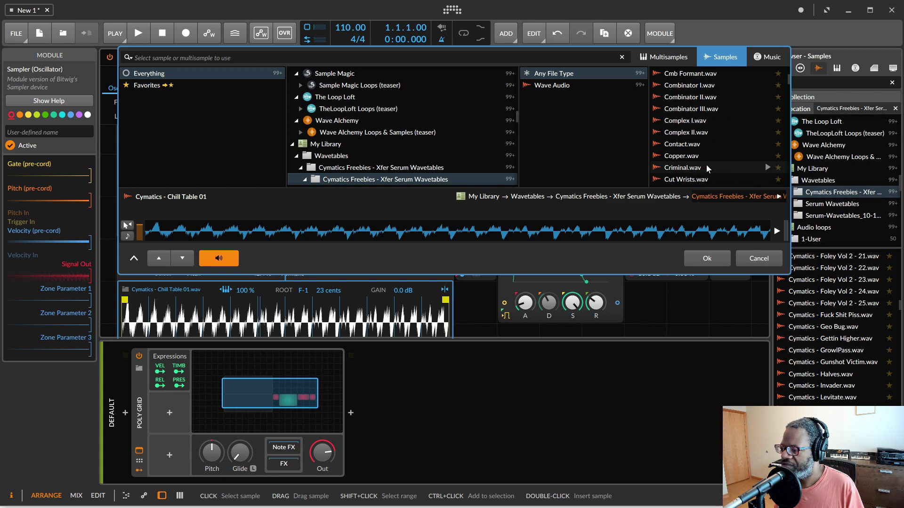
left_click(707, 260)
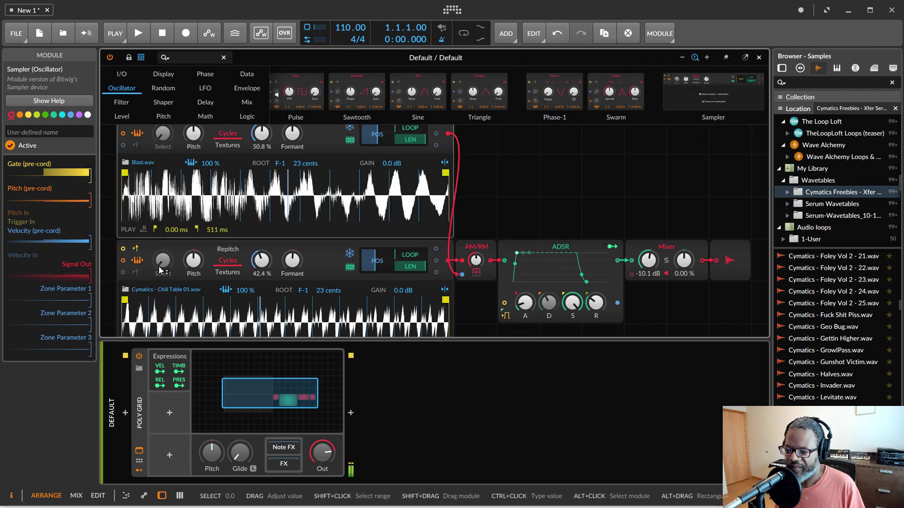
Set the wavetable position to about 51.6 % on the lower Sampler and 21.6 % on the upper, with AM/RM at 0 %
left_click_drag(271, 264, 271, 254)
left_click_drag(265, 137, 265, 173)
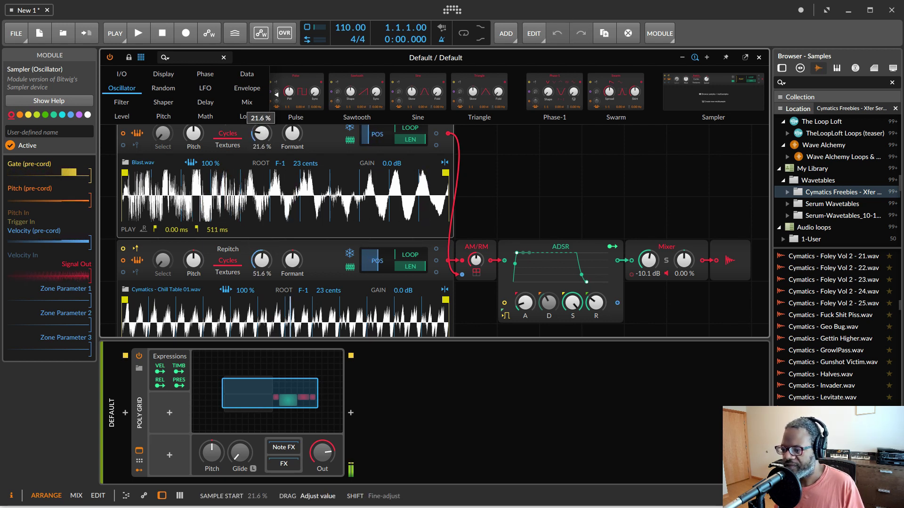
left_click(586, 201)
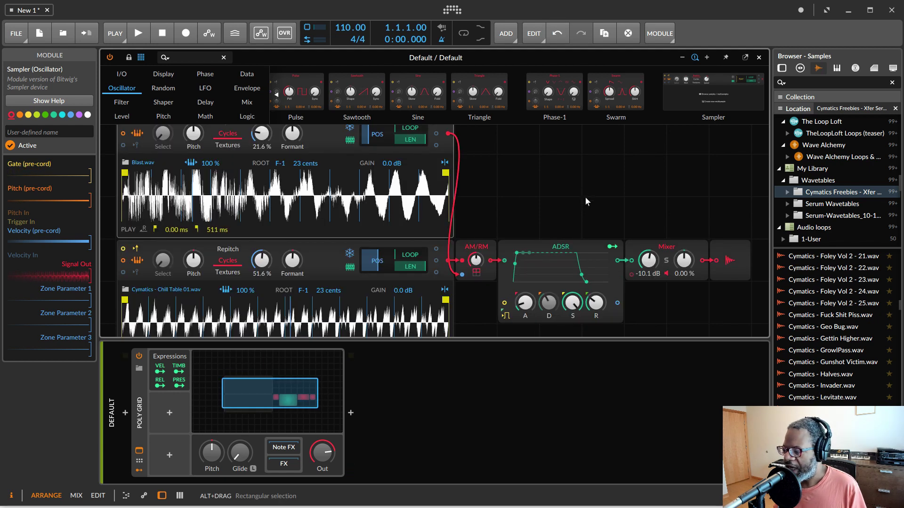
left_click(476, 272)
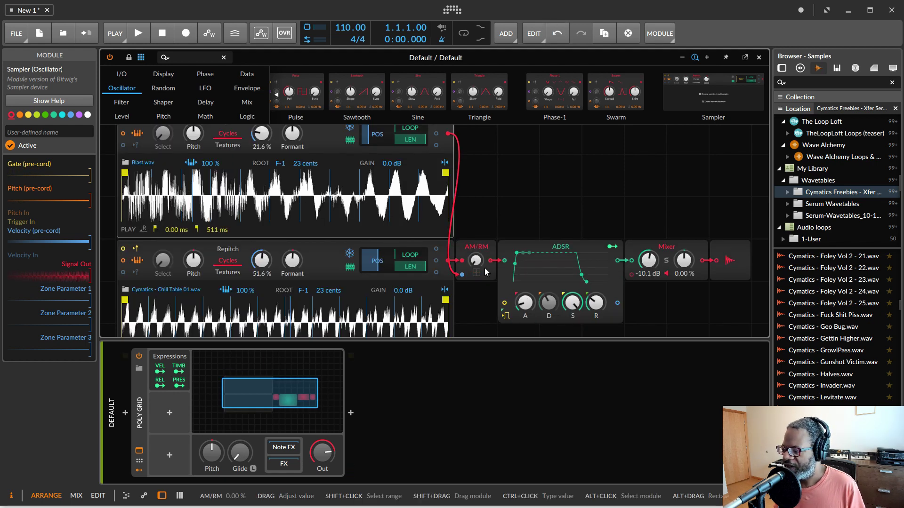
Make room before the ADSR and insert a Sawtooth oscillator, patching AM/RM into its phase input and its output into the ADSR
left_click_drag(725, 312, 528, 229)
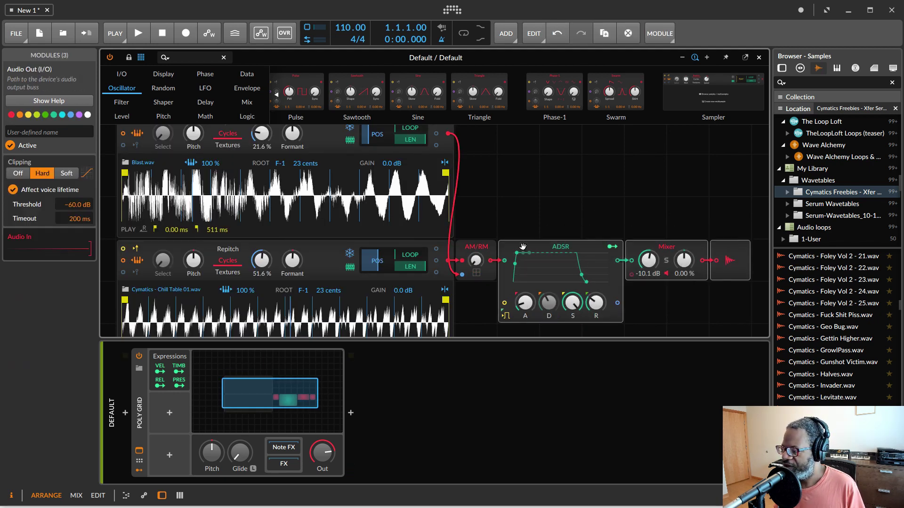
left_click_drag(521, 280, 491, 261)
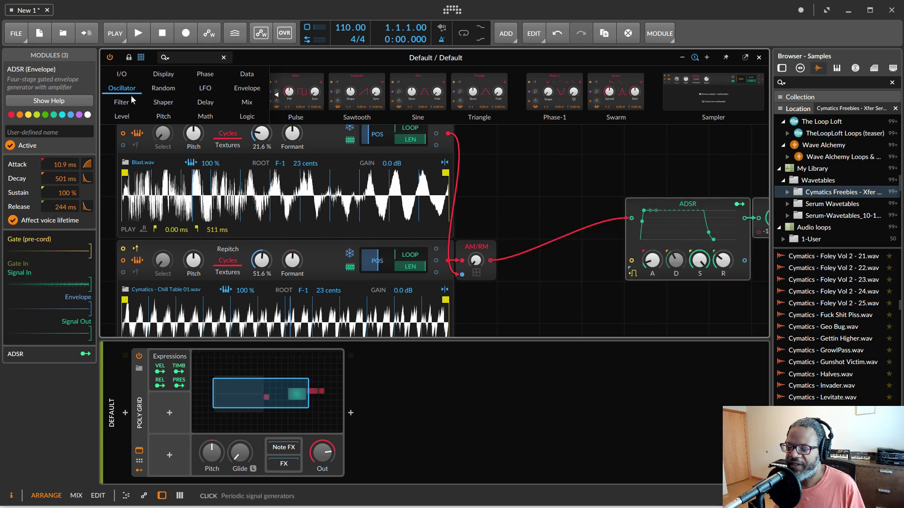
left_click_drag(356, 94, 506, 227)
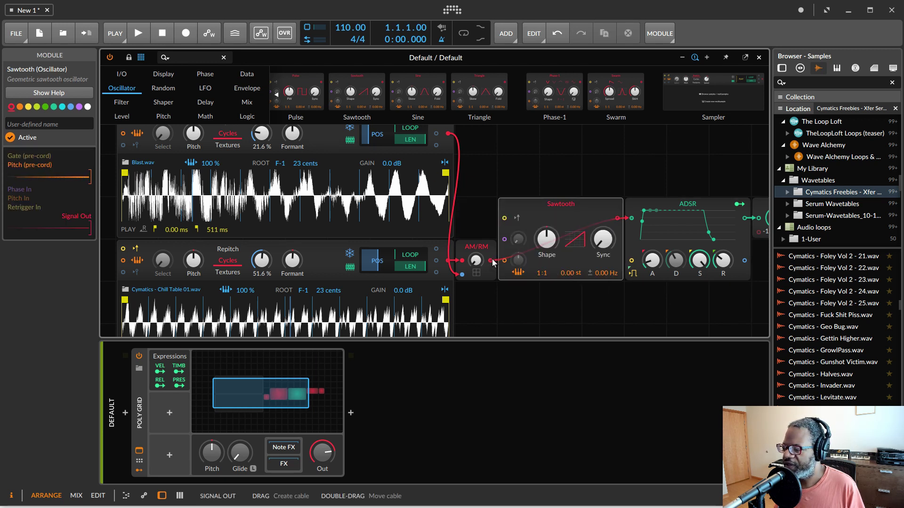
left_click_drag(490, 265, 504, 239)
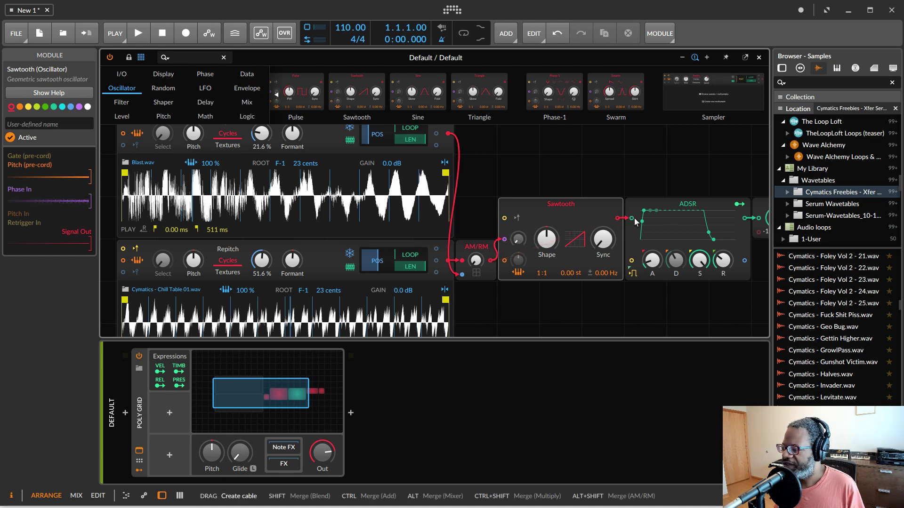
Move the ADSR chain further from the Sawtooth and merge the lower Sampler's output with the Sawtooth through a Mixer
scroll(667, 292, "right", 6)
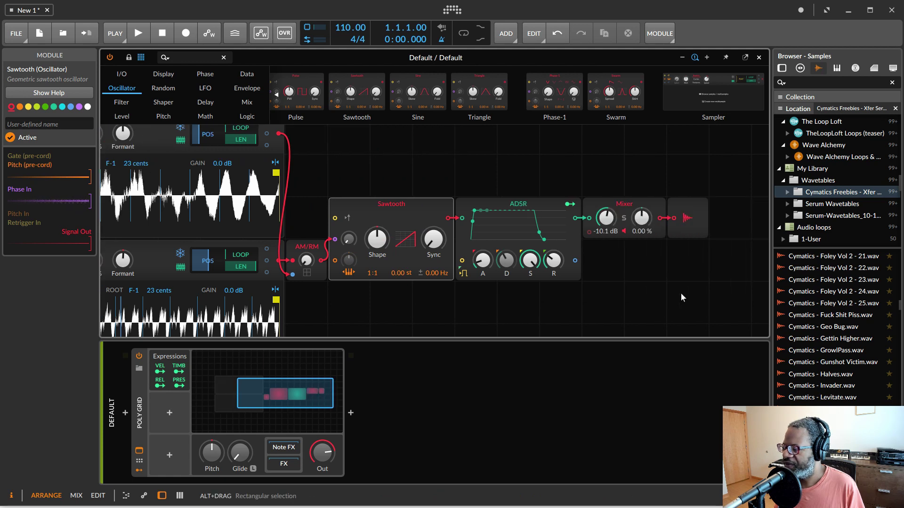
left_click_drag(713, 304, 544, 218)
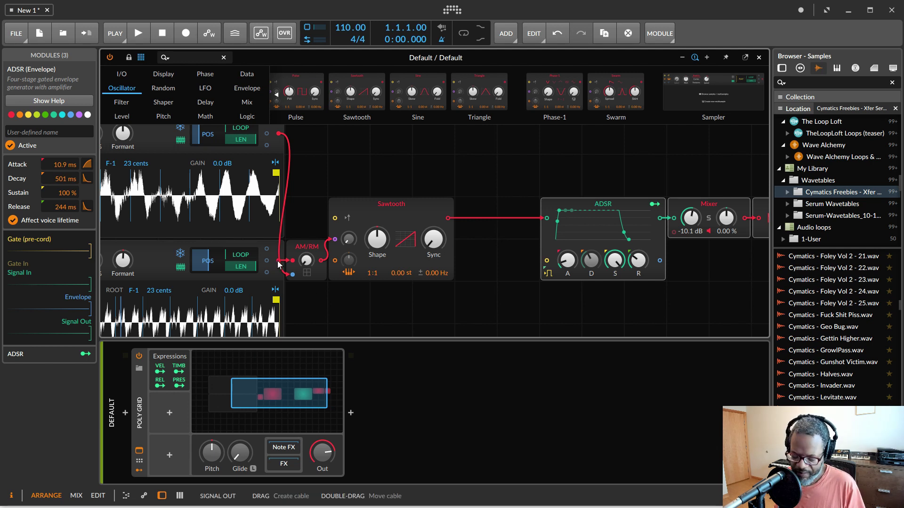
left_click_drag(279, 260, 547, 218)
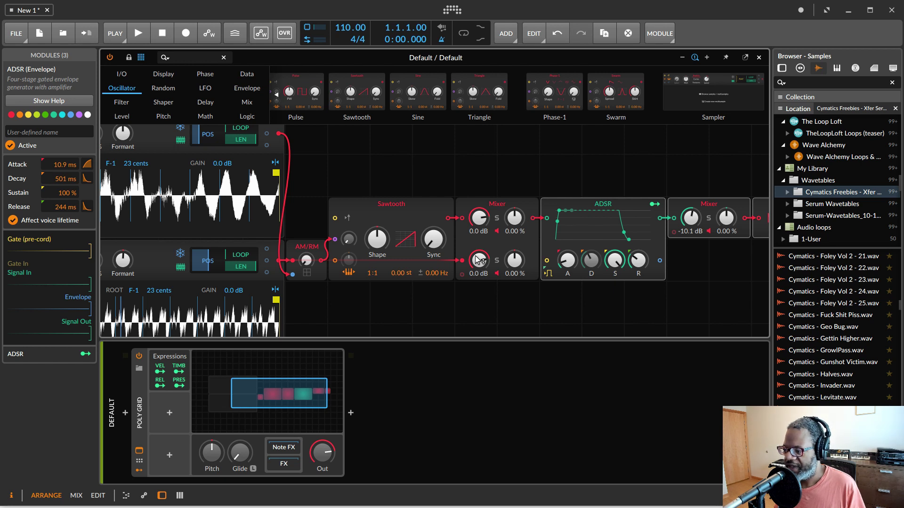
left_click(498, 222)
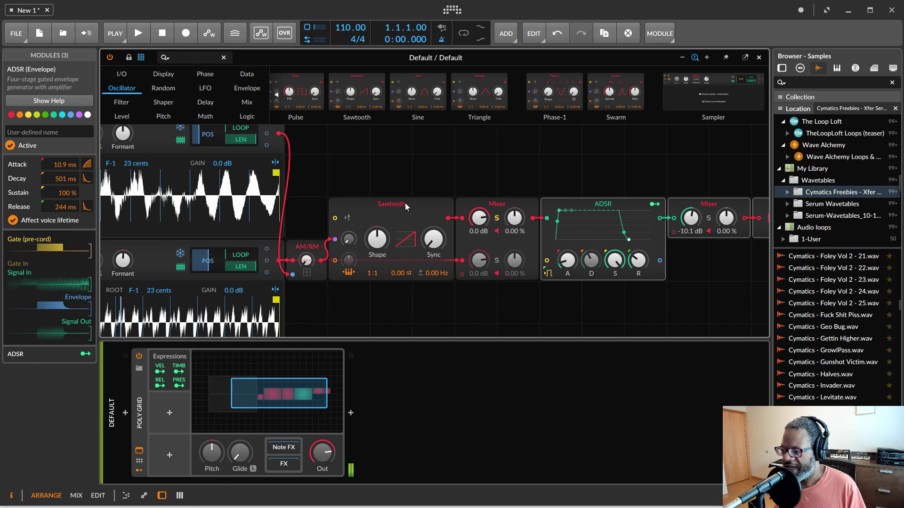
left_click_drag(348, 239, 349, 239)
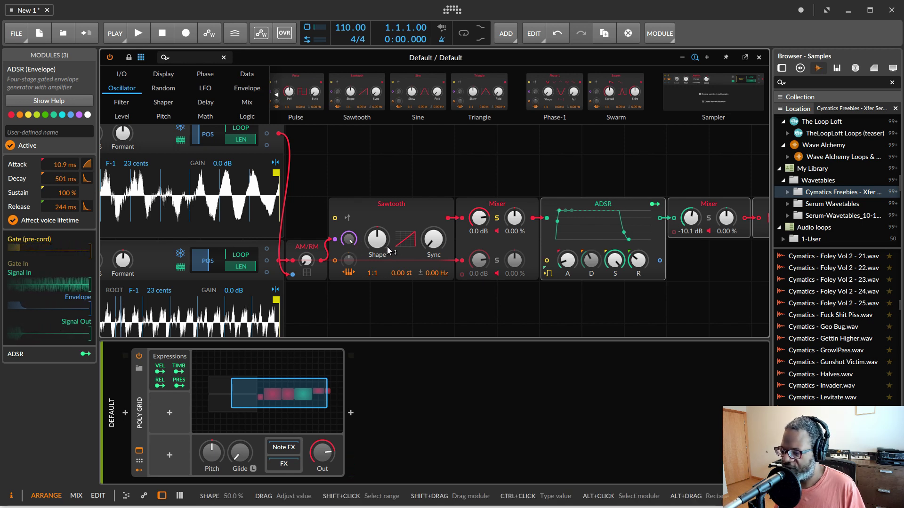
Compare the Sampler and Sawtooth channels by switching the Mixer solo between them, ending on the Sawtooth
left_click(496, 219)
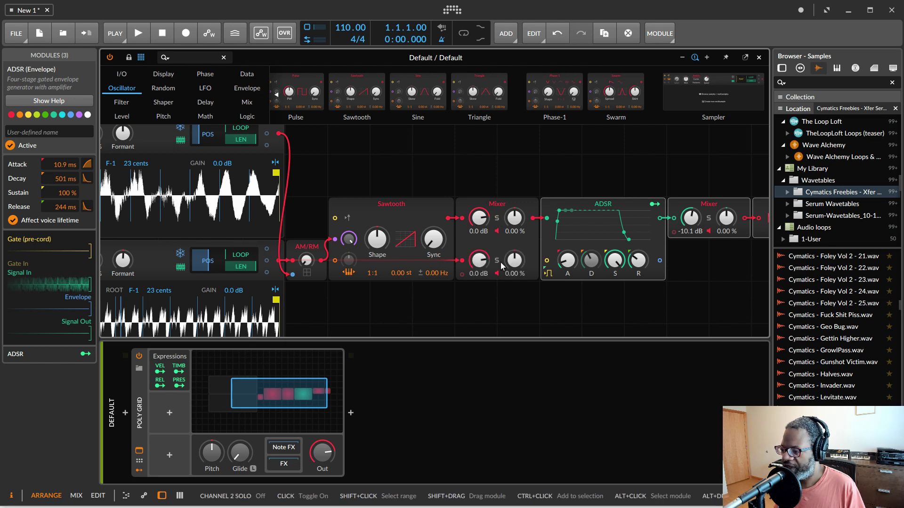
left_click(497, 219)
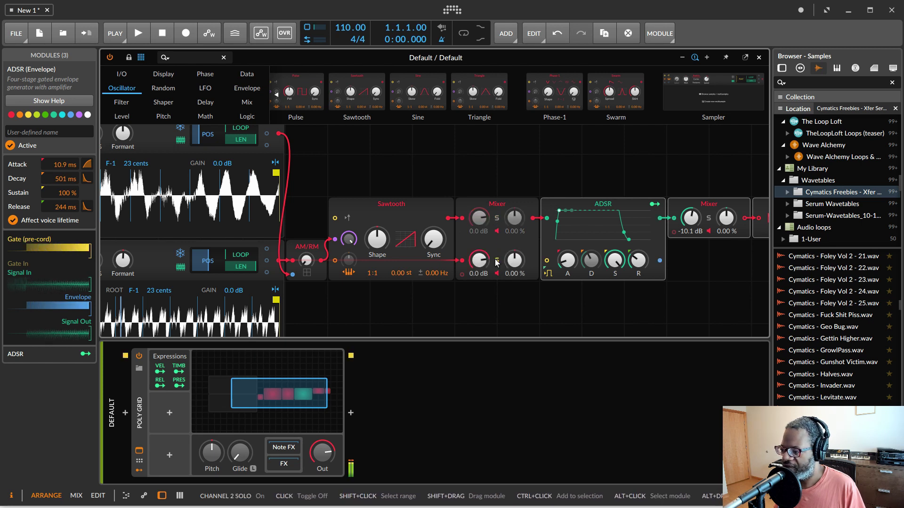
left_click(496, 262)
left_click(496, 219)
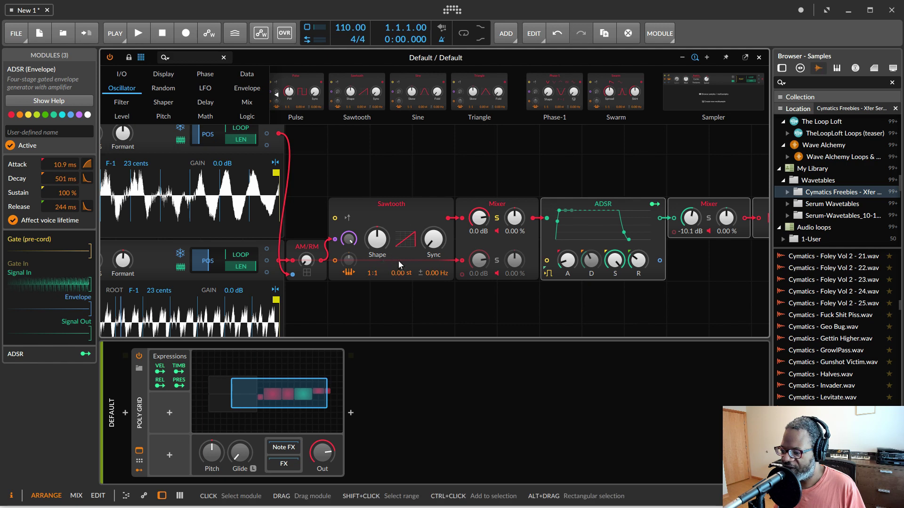
Sweep the lower Sampler's wavetable position and leave it at about 14.8 %
scroll(314, 304, "left", 5)
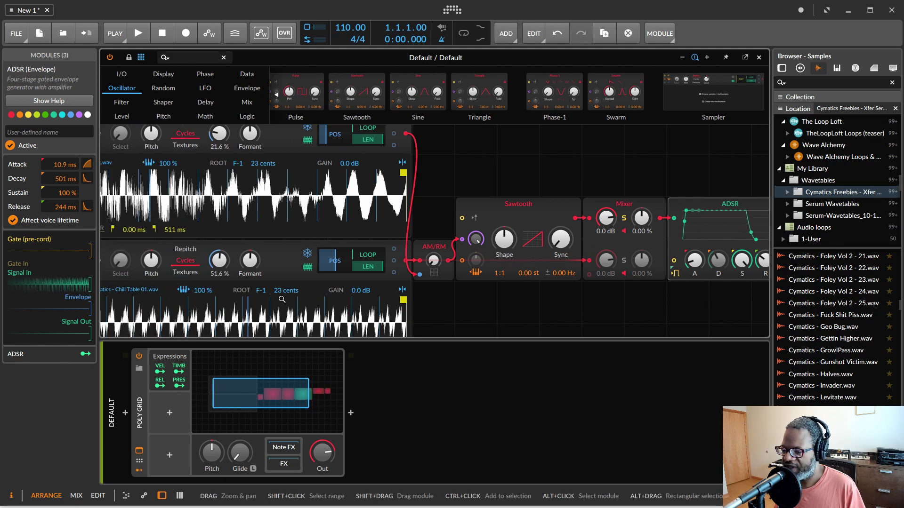
mouse_move(219, 259)
left_mouse_down()
mouse_move(219, 231)
mouse_move(218, 263)
left_mouse_up()
scroll(499, 273, "up", 1)
left_click_drag(218, 260, 218, 277)
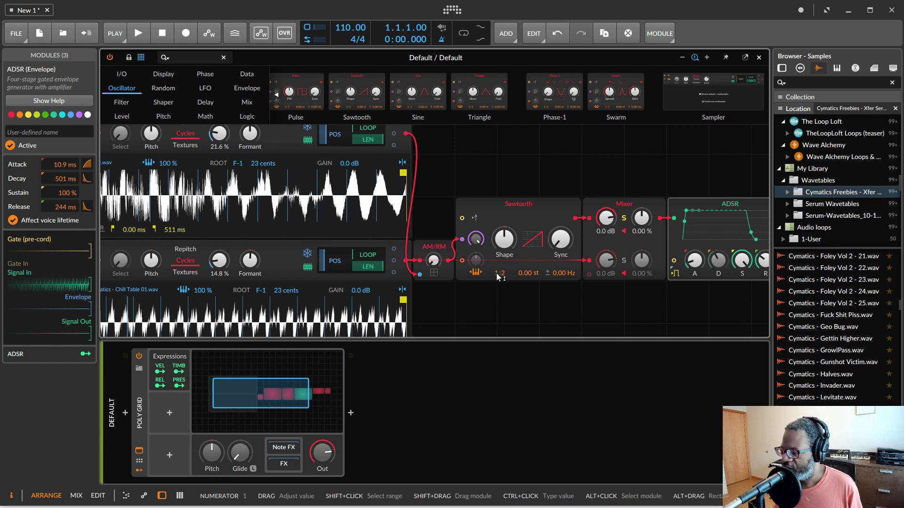
Set the Sawtooth's frequency ratio to 0:2 and try its Shape and Sync controls
scroll(497, 274, "down", 1)
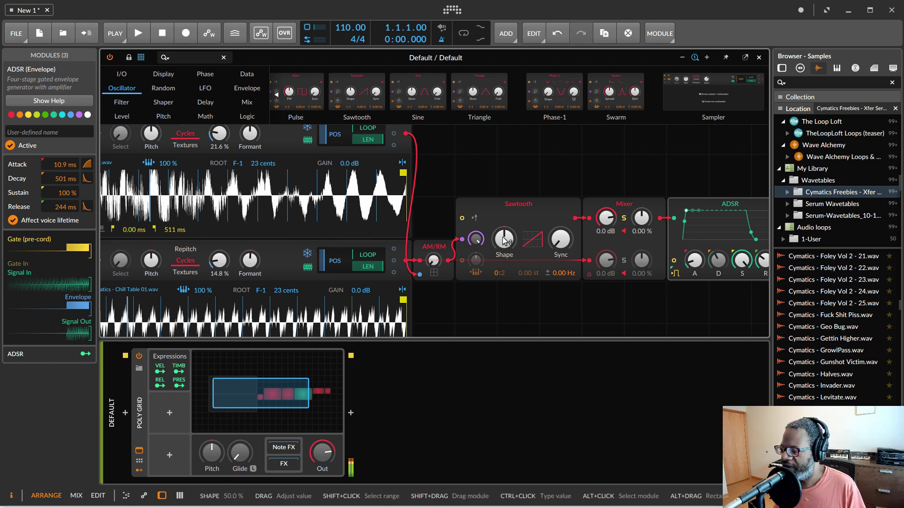
left_click_drag(504, 239, 503, 251)
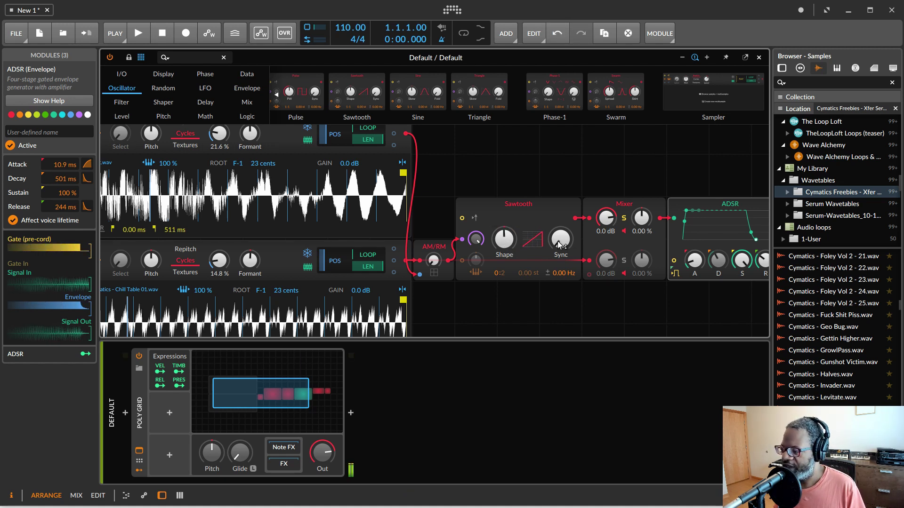
mouse_move(563, 245)
left_mouse_down()
mouse_move(562, 207)
mouse_move(562, 250)
left_mouse_up()
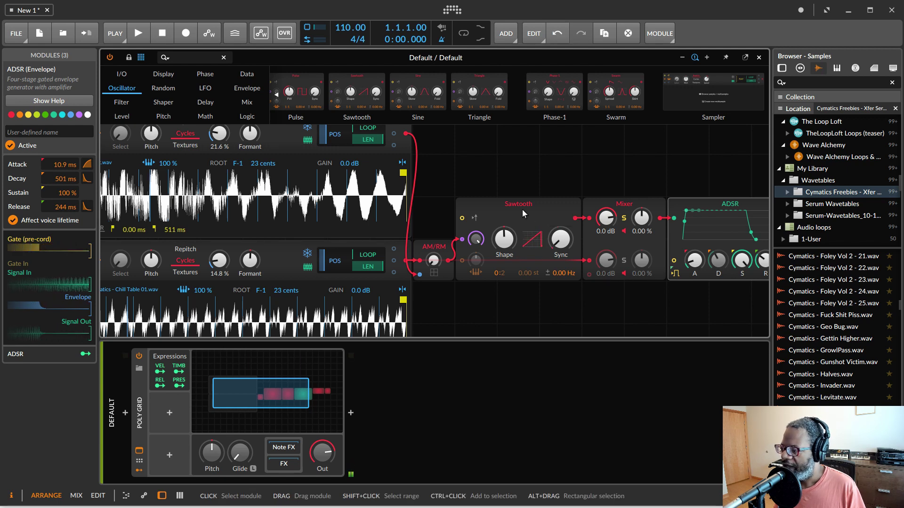
Replace the Sawtooth with a Sine oscillator, lower its Skew, and try its Fold before resetting Fold to default
right_click(522, 210)
left_click(566, 351)
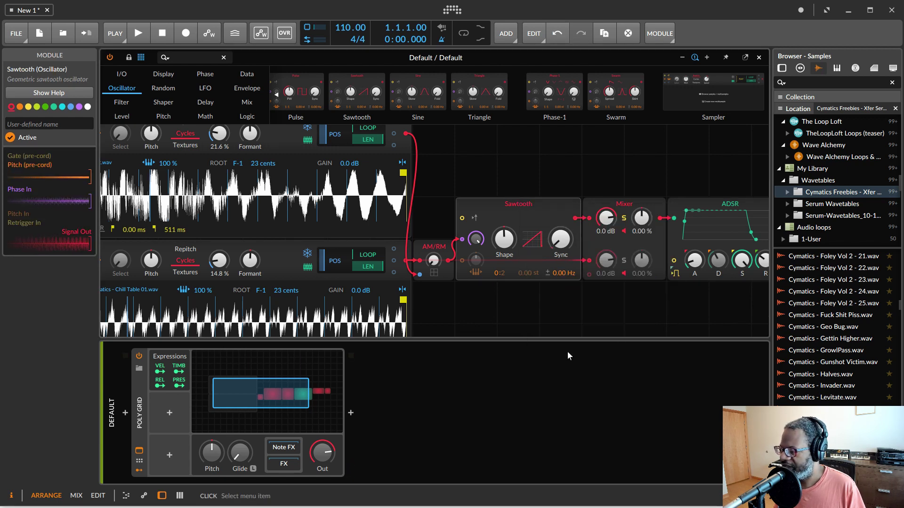
left_click_drag(560, 254, 560, 234)
left_click_drag(503, 239, 503, 243)
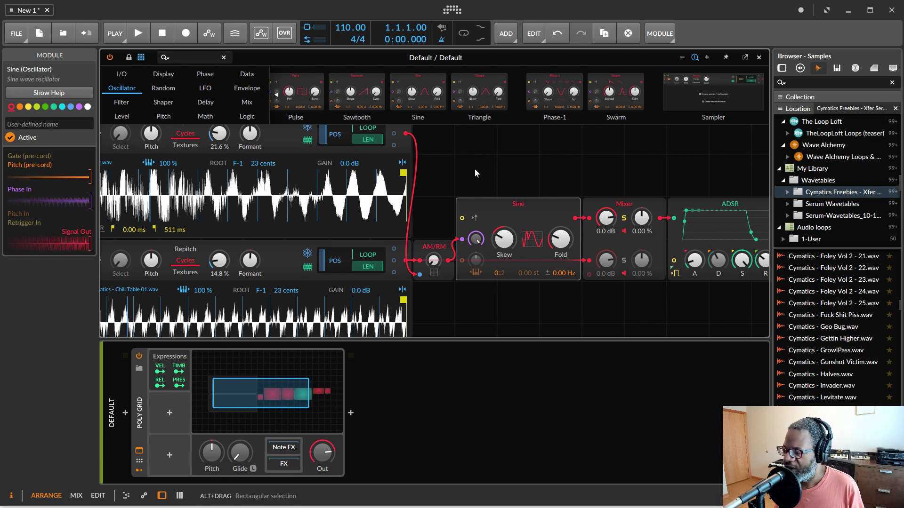
double_click(566, 243)
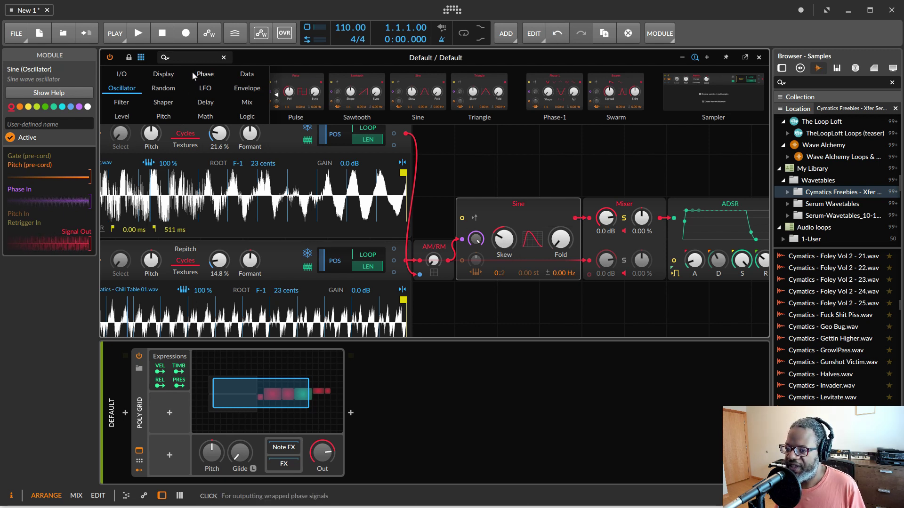
Add a Ø Mirror phase module above the Sine and route the AM/RM output through it into the Sine's phase input
left_click(203, 74)
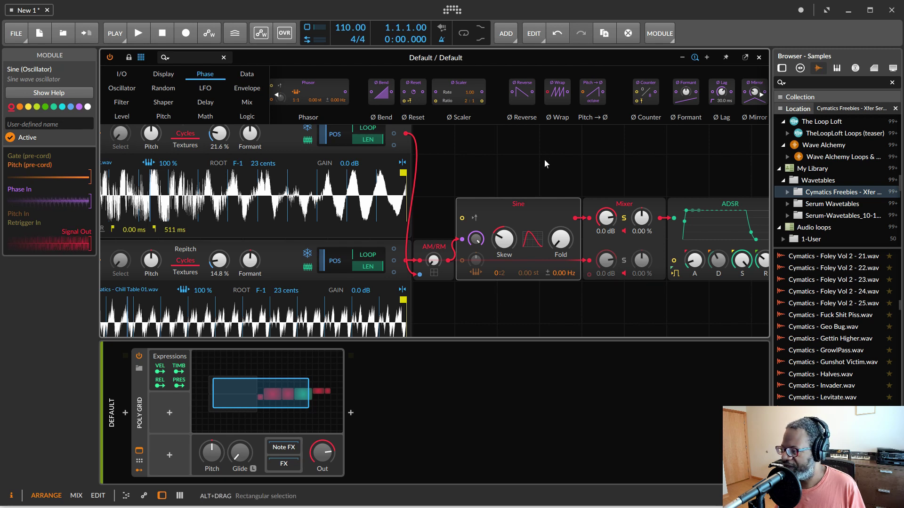
scroll(544, 159, "right", 2)
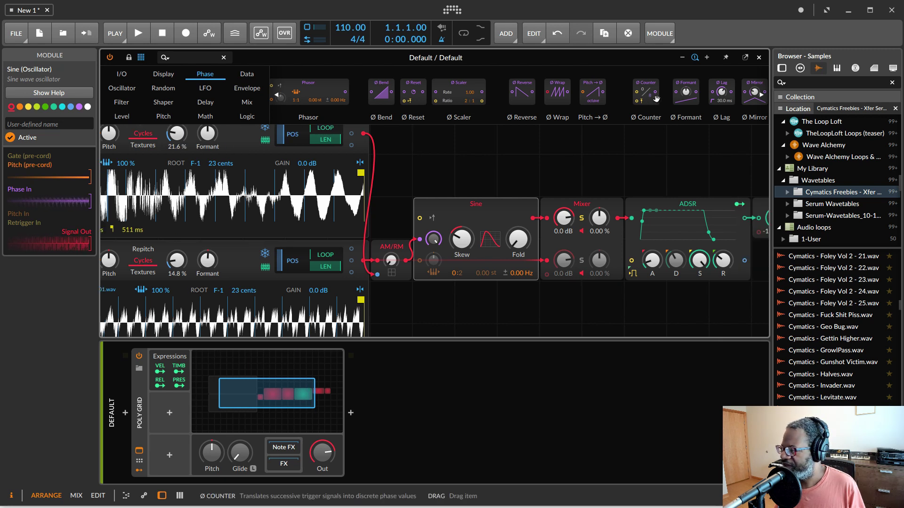
scroll(655, 99, "right", 4)
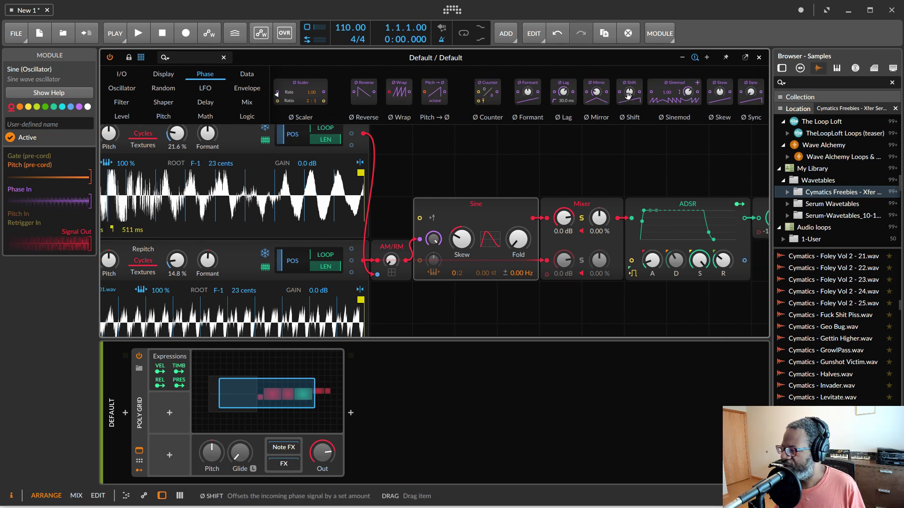
left_click_drag(596, 93, 432, 163)
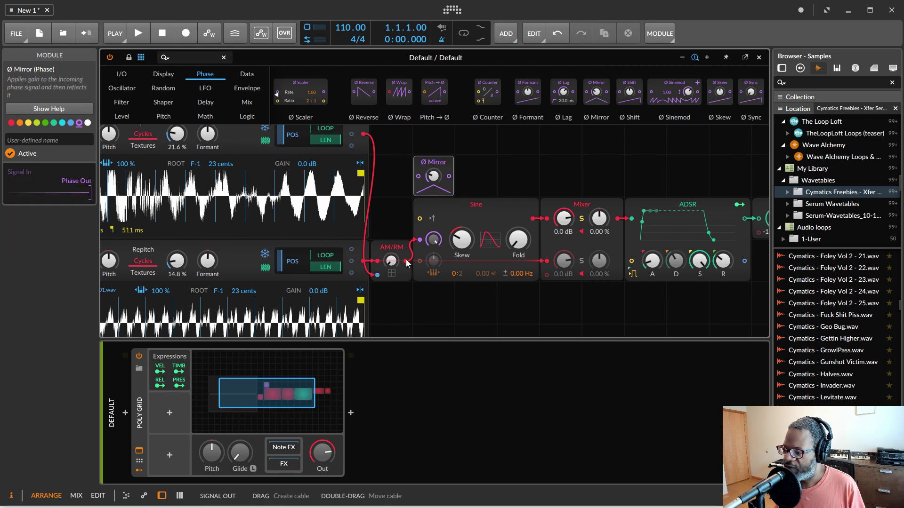
left_click_drag(405, 260, 429, 243)
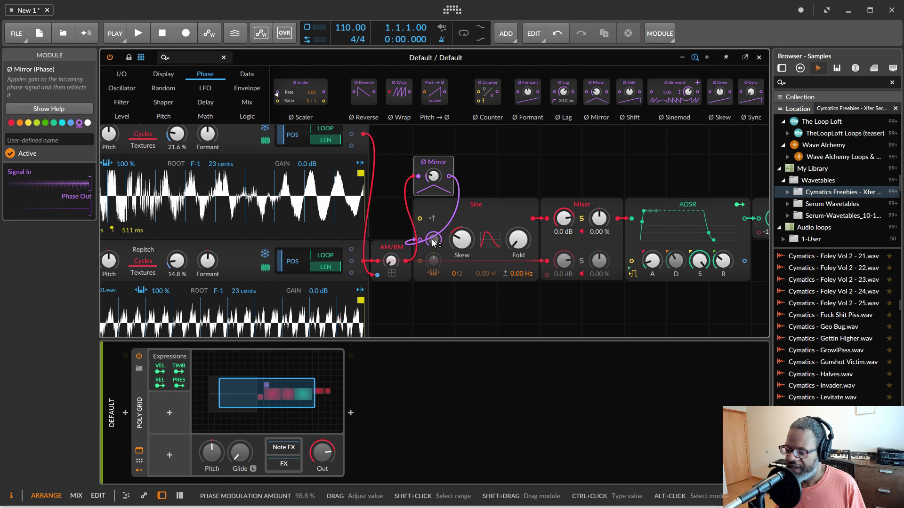
Try different Ø Mirror amounts together with the Sine's phase modulation amount, and reset the Sine's Skew to 50.0 %
mouse_move(433, 175)
left_mouse_down()
mouse_move(433, 156)
mouse_move(433, 174)
left_mouse_up()
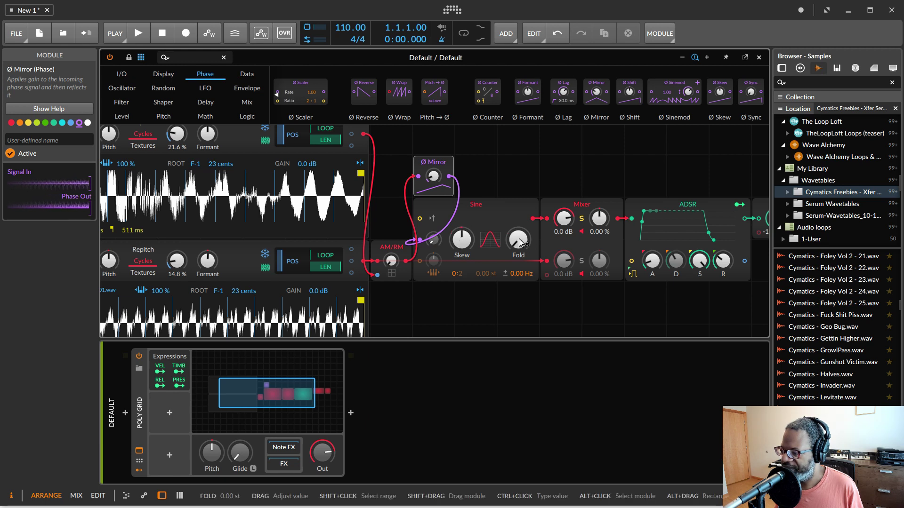
left_click_drag(433, 176, 433, 169)
left_click(433, 240)
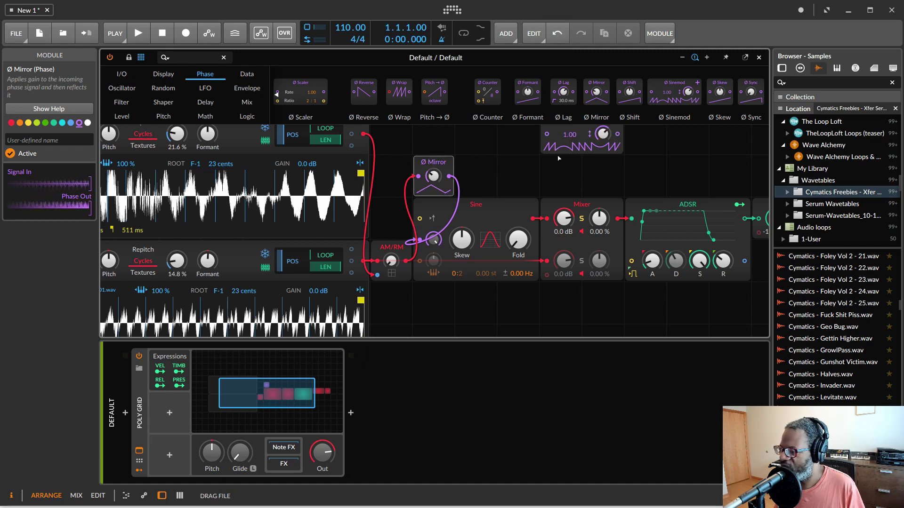
Insert a Ø Sinemod between the Ø Mirror and the Sine and tune the chain, leaving the Sine's Skew at 38.0 %
left_click_drag(449, 177, 450, 177)
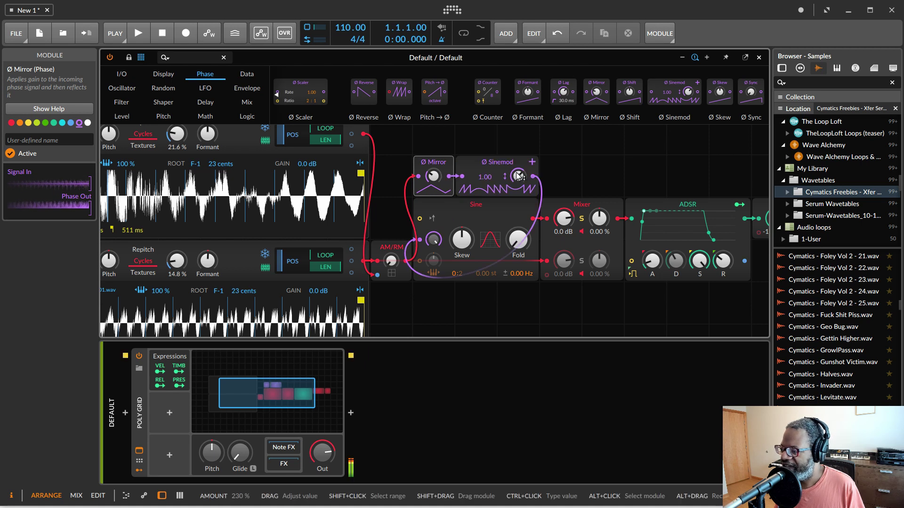
mouse_move(518, 176)
left_mouse_down()
mouse_move(518, 157)
mouse_move(518, 167)
left_mouse_up()
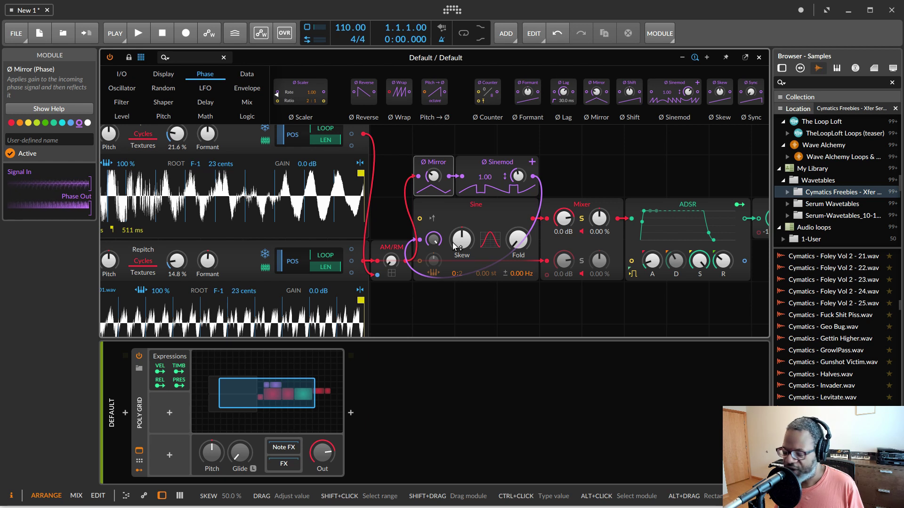
mouse_move(433, 176)
left_mouse_down()
mouse_move(432, 166)
mouse_move(432, 182)
left_mouse_up()
left_click_drag(461, 239, 461, 241)
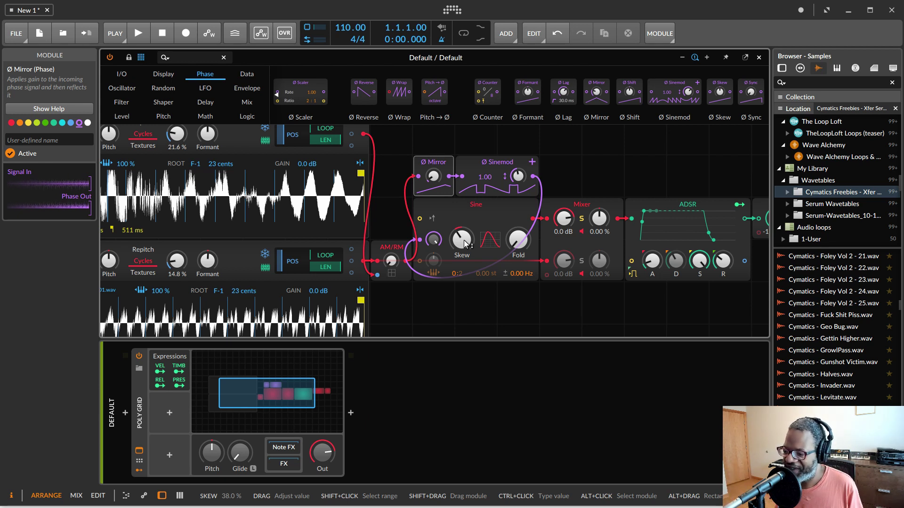
Solo the second Mixer channel carrying the Sampler and set the lower Sampler's wavetable position to 29.2 %
scroll(292, 303, "left", 4)
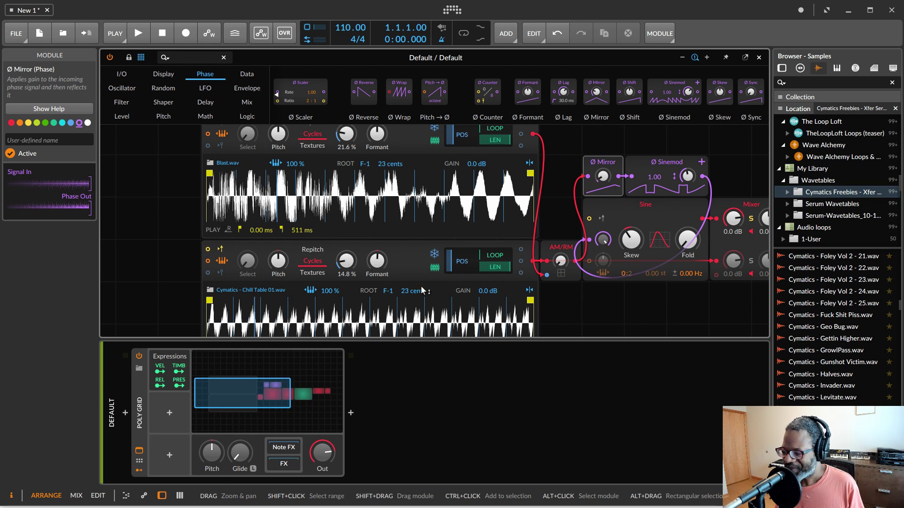
scroll(469, 299, "right", 2)
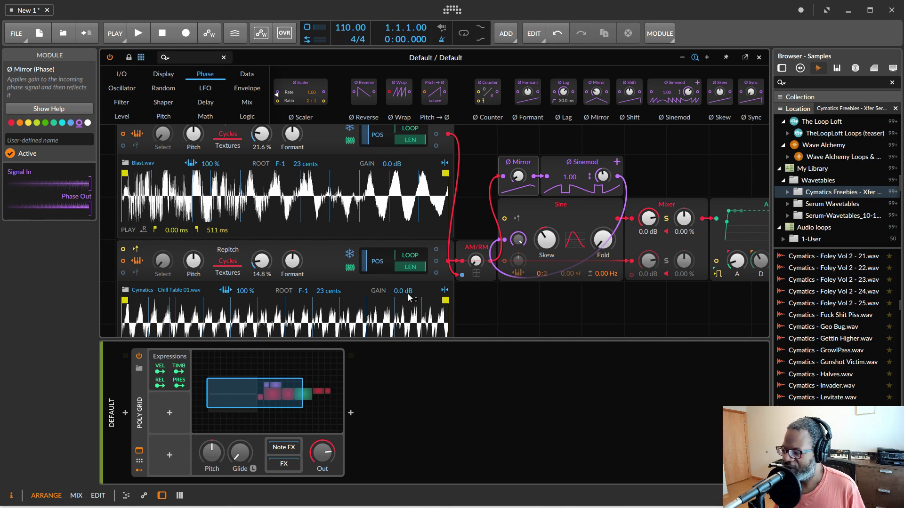
left_click(666, 260)
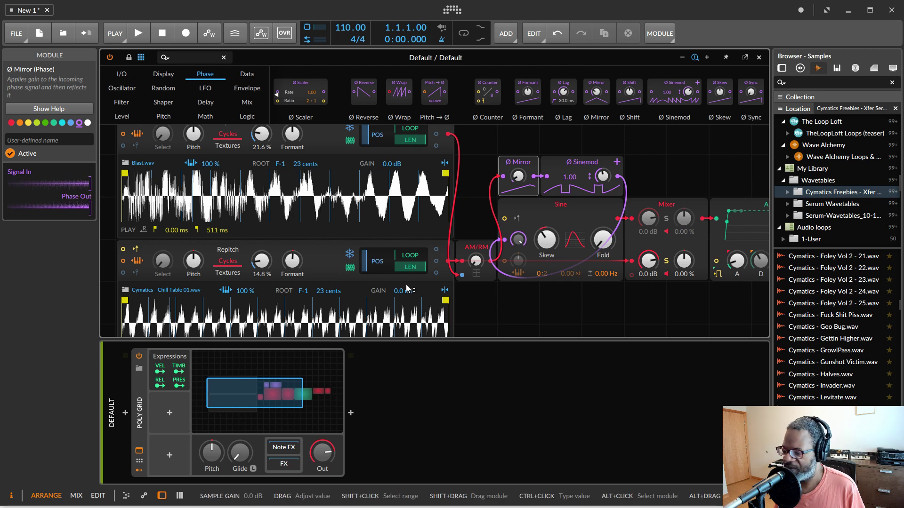
left_click_drag(261, 261, 261, 279)
Delete the upper Sampler holding Blast.wav
scroll(376, 292, "left", 5)
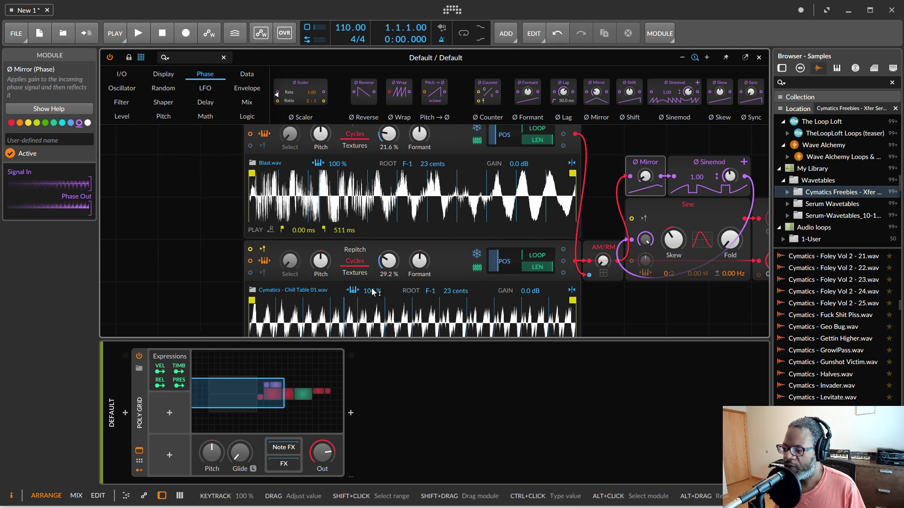
scroll(435, 270, "up", 2)
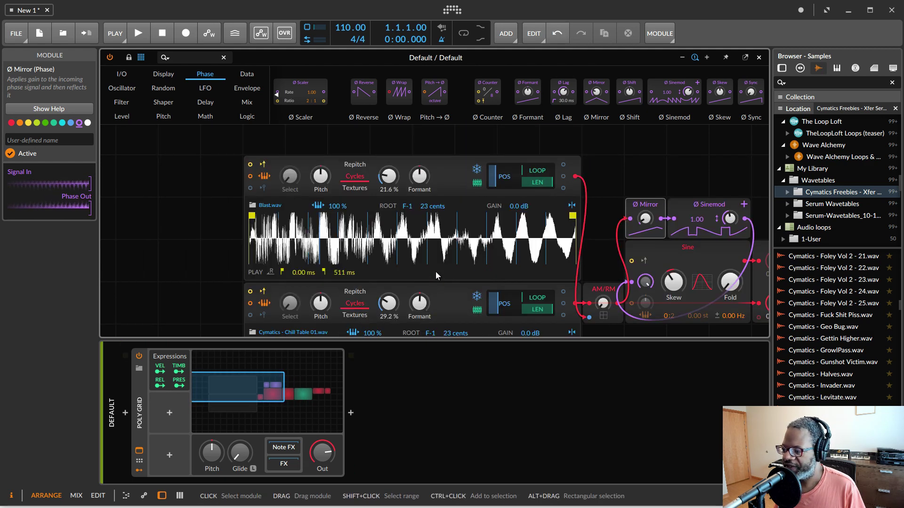
left_click(441, 175)
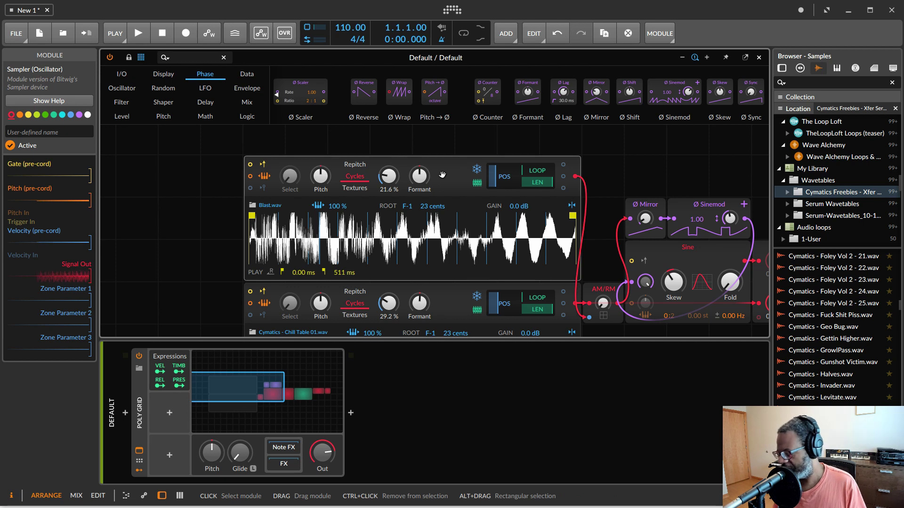
key("Delete")
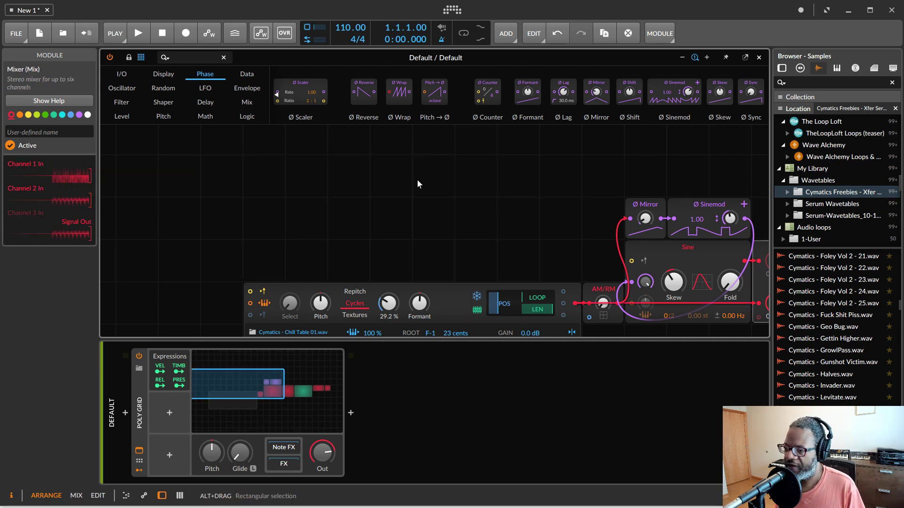
Place a Sine oscillator above the remaining Sampler and replace it with a Triangle oscillator
left_click(122, 88)
left_click_drag(427, 87, 352, 214)
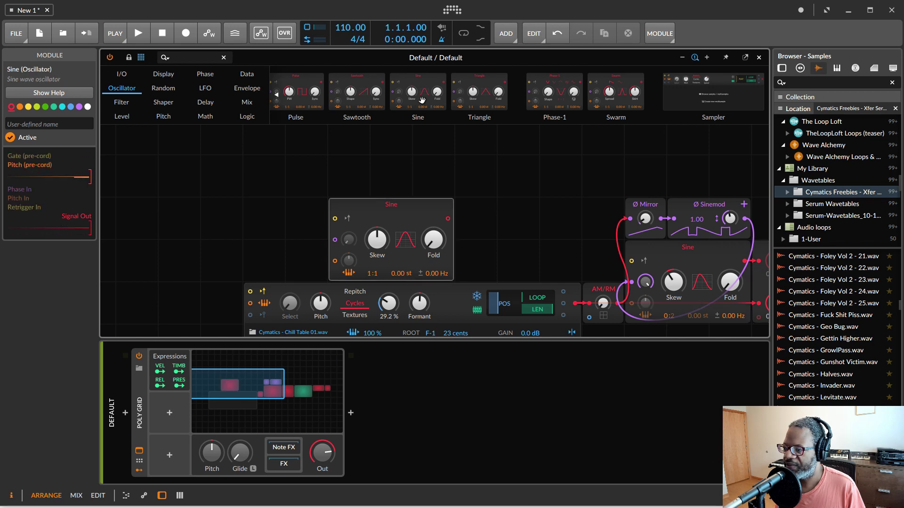
left_click_drag(485, 85, 405, 235)
scroll(507, 228, "down", 3)
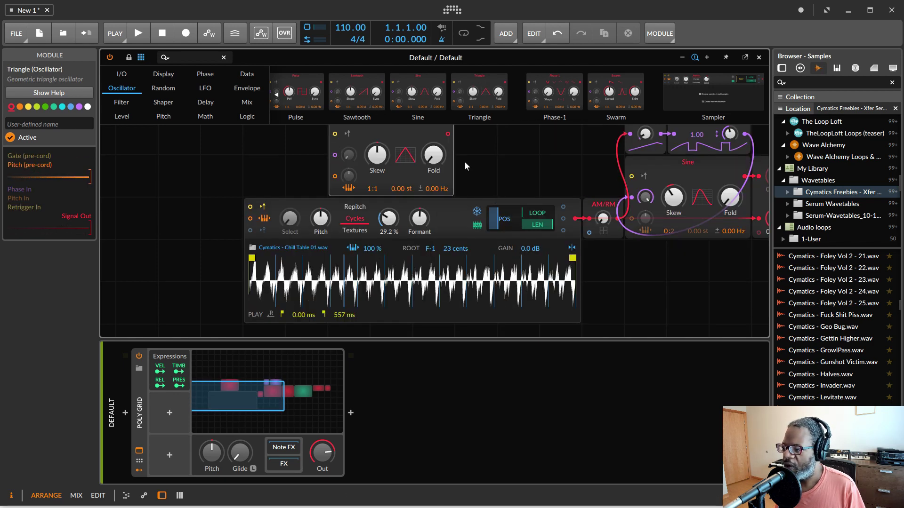
scroll(462, 156, "up", 2)
Chain an Attenuate module and a Modulator Out module after the Triangle's output
left_click(125, 119)
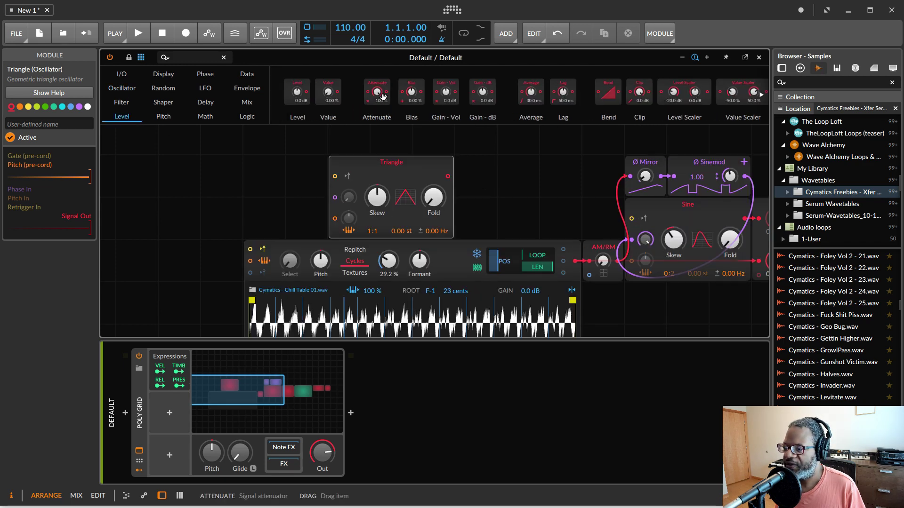
left_click_drag(381, 91, 499, 180)
left_click(122, 75)
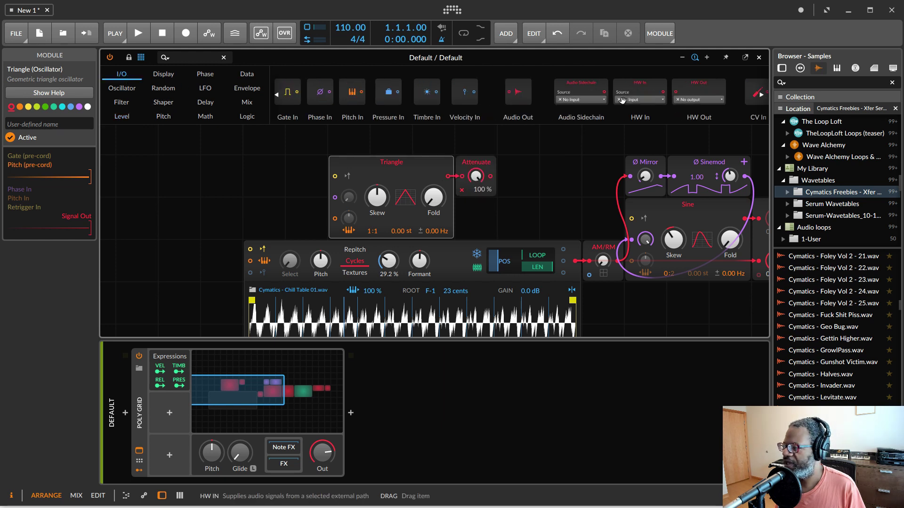
left_click_drag(741, 92, 517, 179)
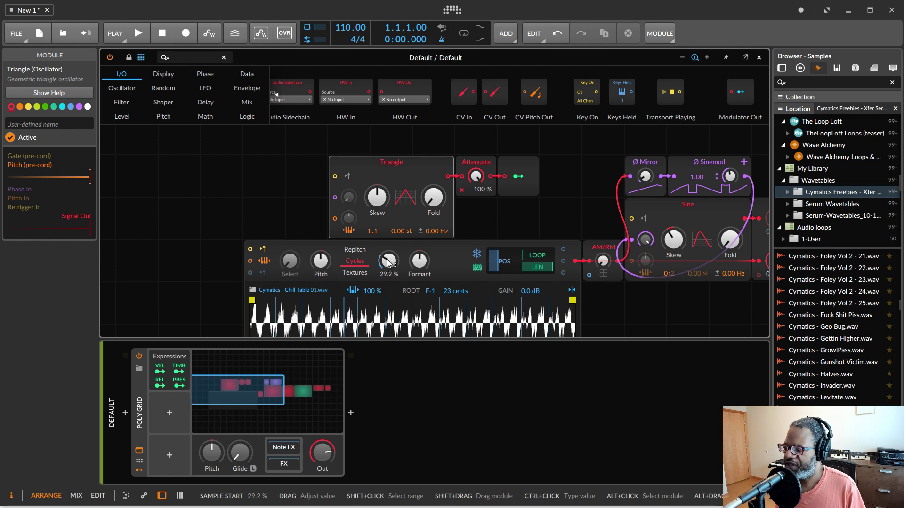
Switch the Sampler to Repitch mode and map the Modulator Out to its Sample Start with an amount of 0.076
left_click(355, 250)
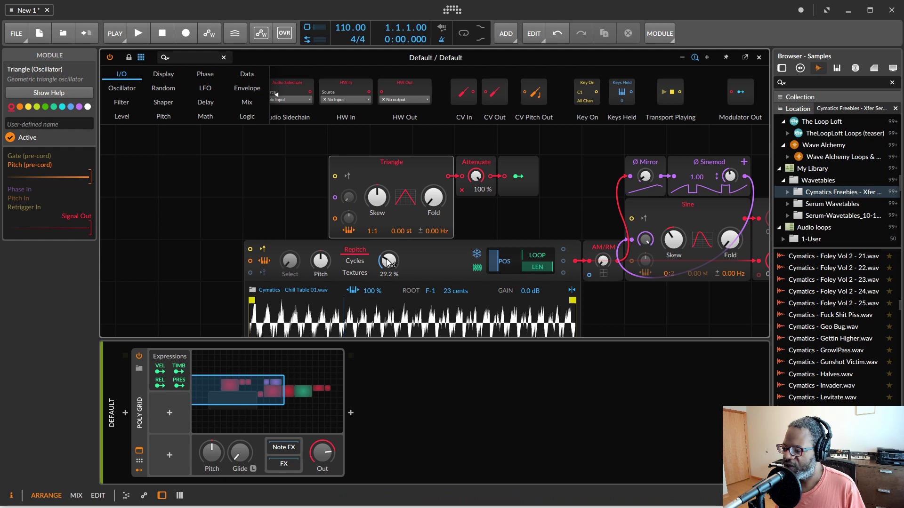
left_click(518, 177)
left_click_drag(503, 263, 423, 243)
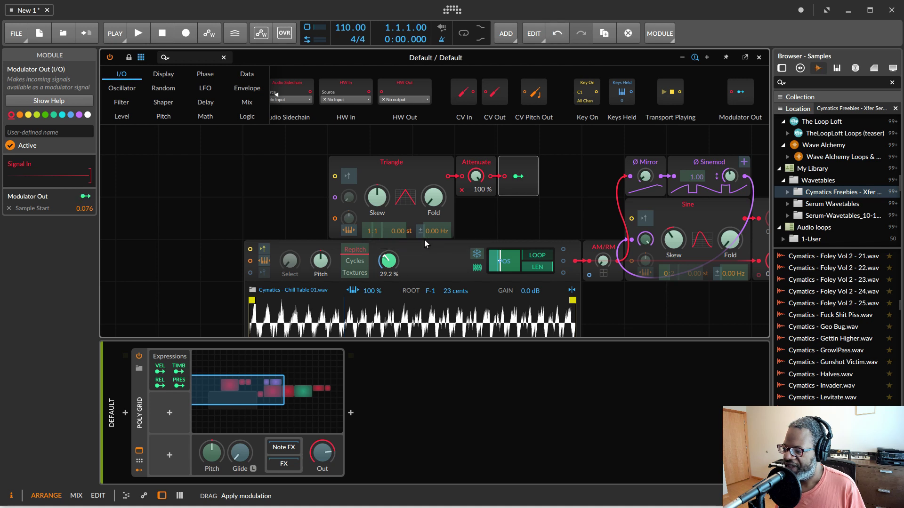
key("Escape")
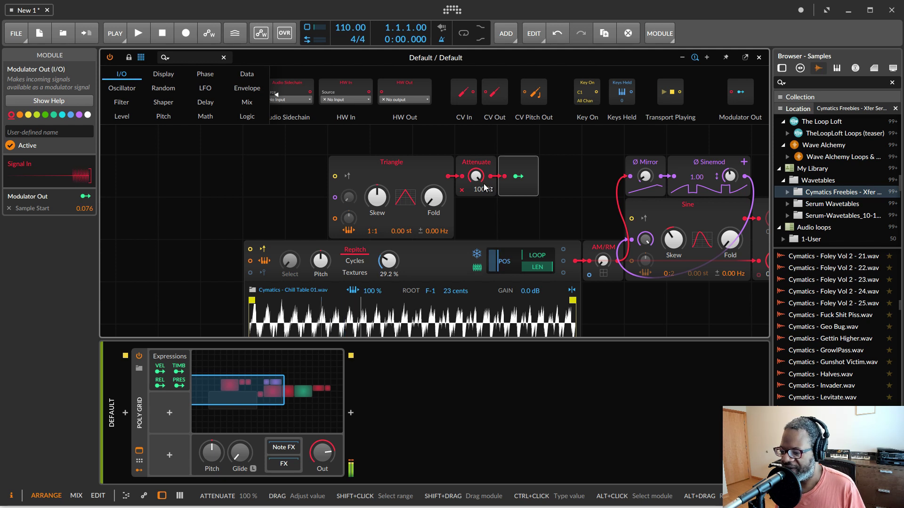
Sweep the Attenuate amount after the Triangle and leave it at 58.8 %
left_click_drag(485, 188, 485, 200)
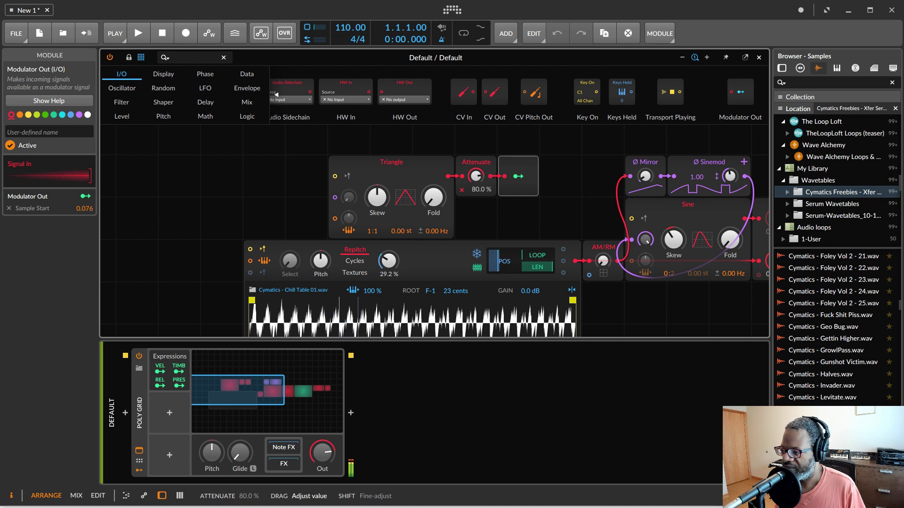
left_click_drag(485, 200, 485, 207)
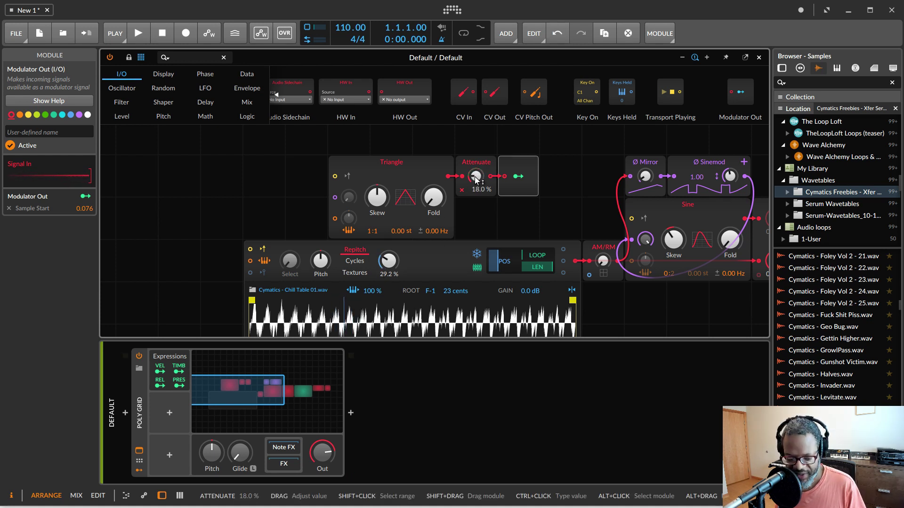
left_click_drag(476, 178, 476, 174)
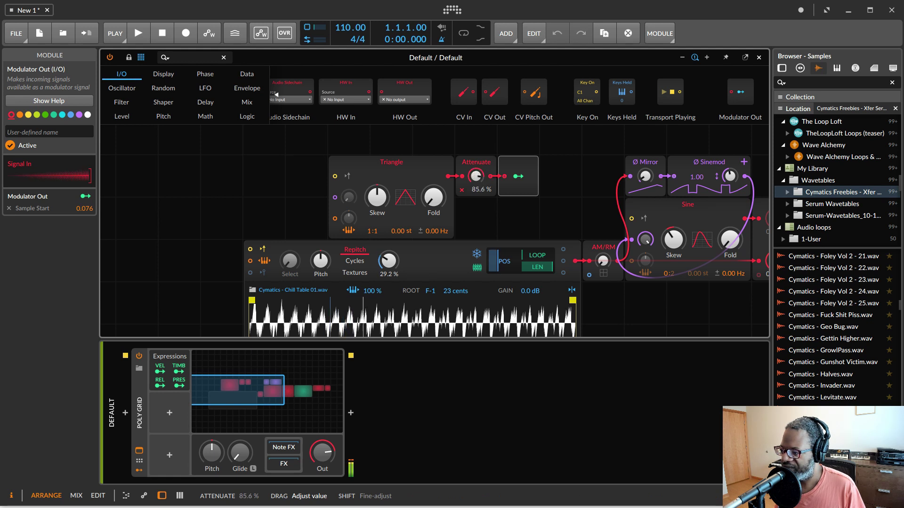
left_click_drag(476, 176, 477, 179)
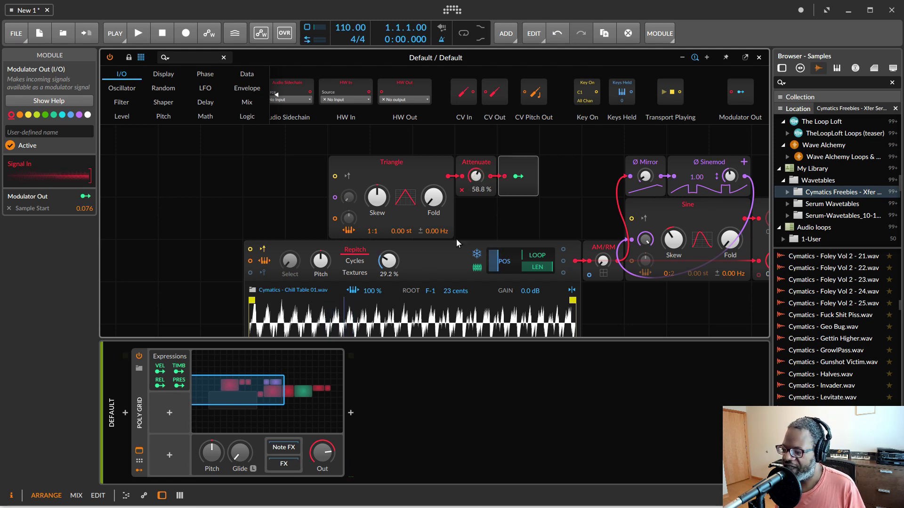
Sweep the Sampler's Sample Start under Triangle modulation and leave it at 21.6 %
scroll(484, 213, "down", 2)
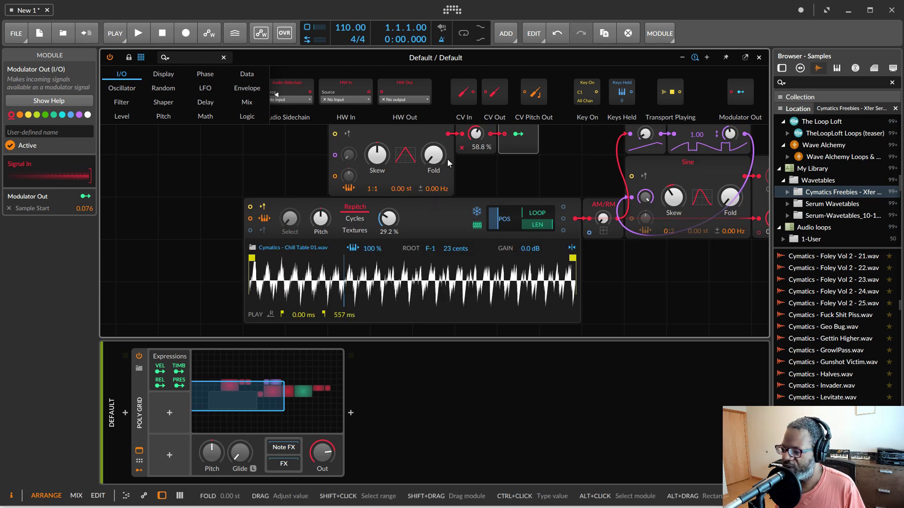
scroll(412, 170, "up", 2)
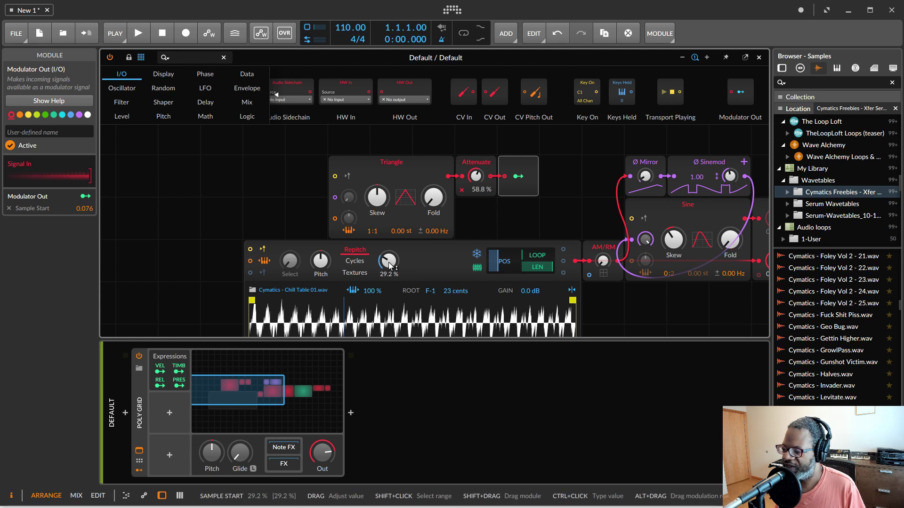
mouse_move(389, 265)
left_mouse_down()
mouse_move(389, 237)
mouse_move(389, 253)
left_mouse_up()
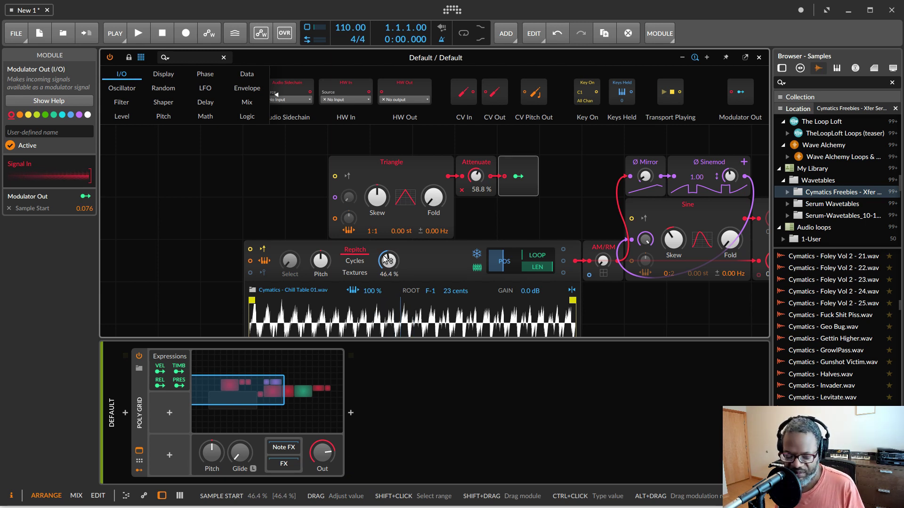
mouse_move(390, 269)
left_mouse_down()
mouse_move(390, 288)
mouse_move(391, 257)
left_mouse_up()
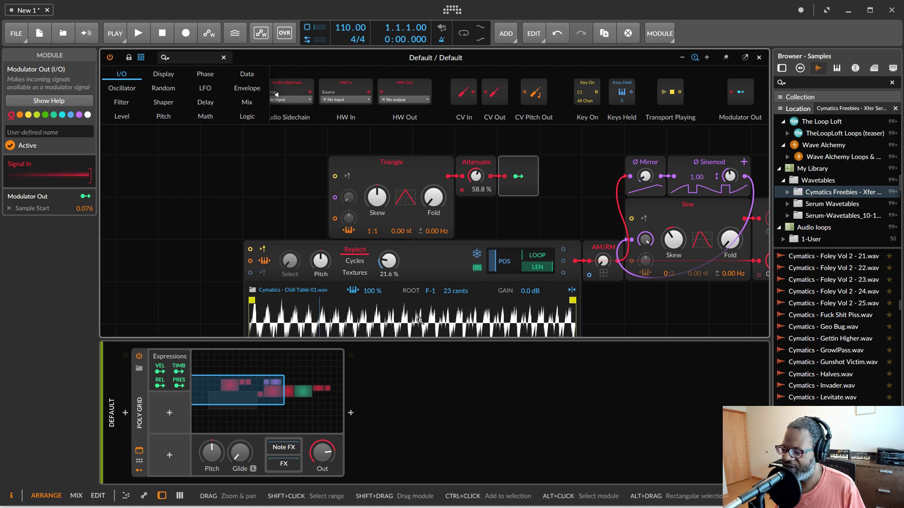
Open the Sampler's sample chooser and audition Cymatics - Chill Table 03.wav and Cymatics - Chill Table 04.wav
scroll(397, 272, "down", 2)
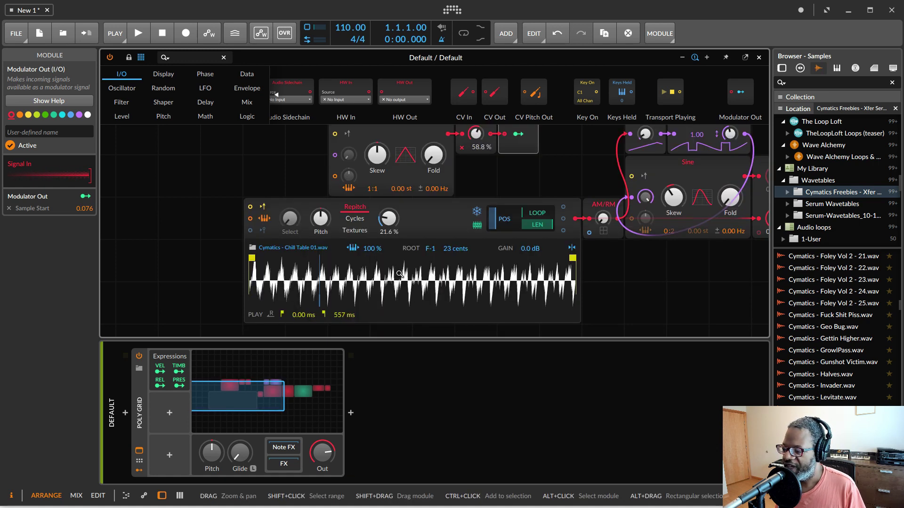
left_click(253, 248)
scroll(806, 143, "down", 1)
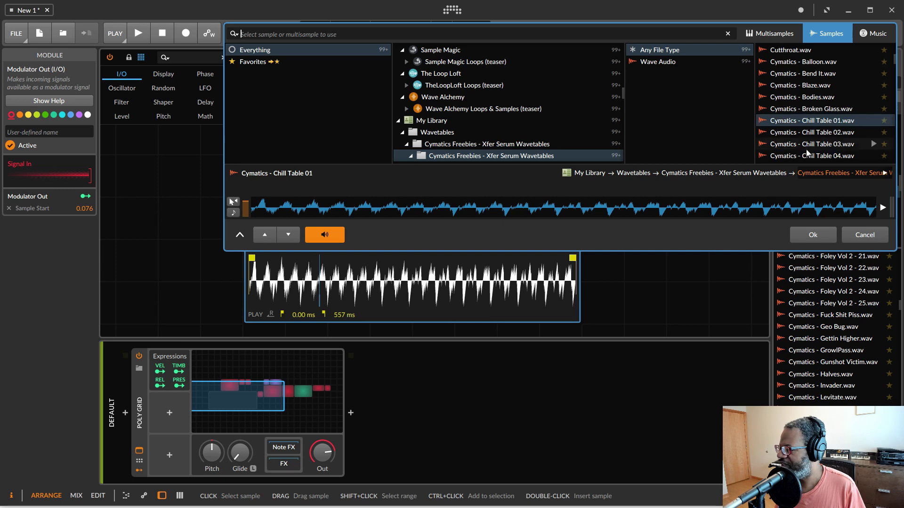
left_click(807, 146)
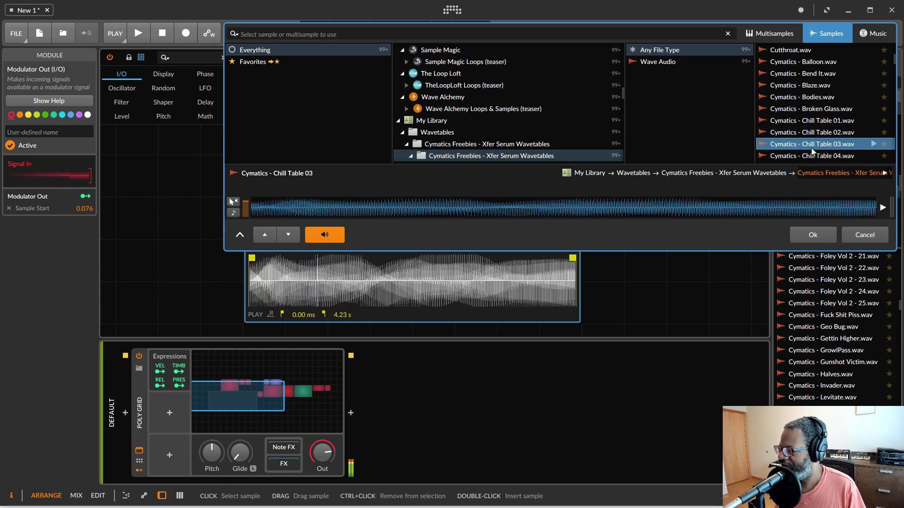
left_click(817, 155)
scroll(817, 148, "down", 2)
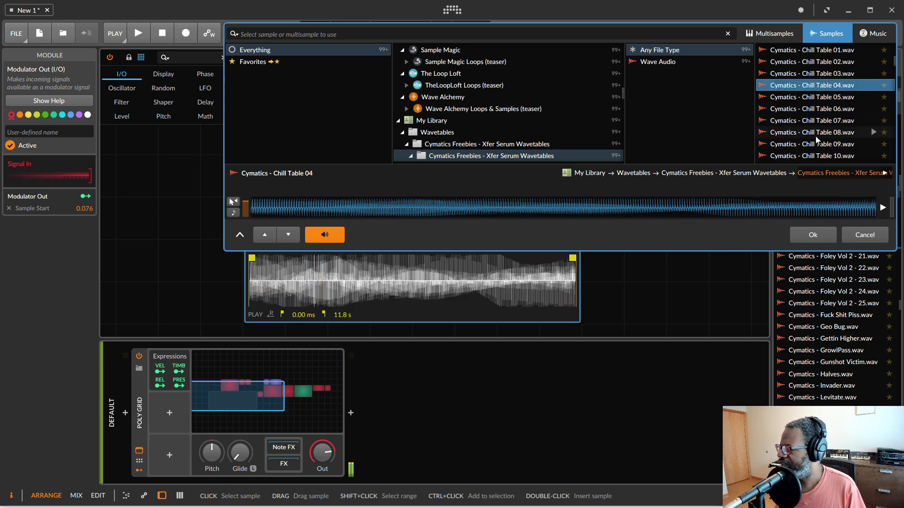
scroll(816, 144, "down", 3)
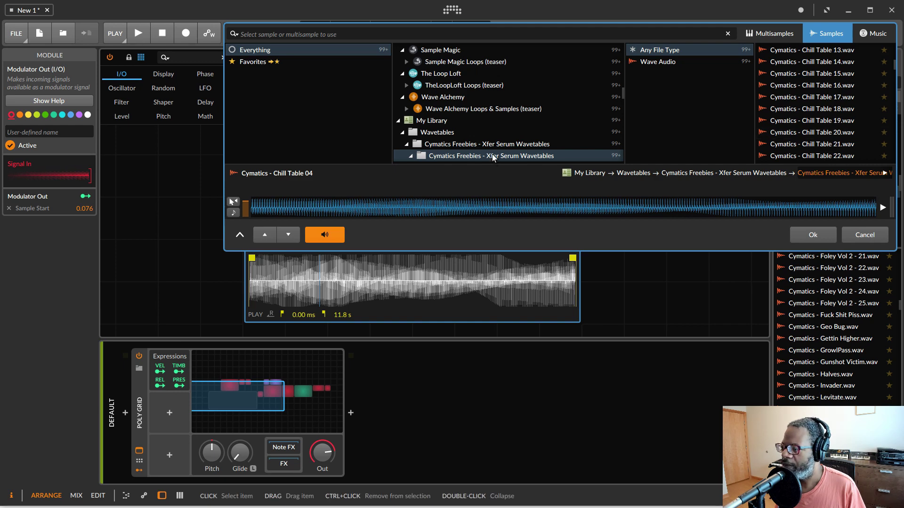
Audition Uhaul, Transforma and Tin Man from the Cymatics - Growl Wavetables Vol 3 folder, and load Tin Man.wav into the Sampler
scroll(489, 153, "down", 2)
scroll(494, 144, "down", 2)
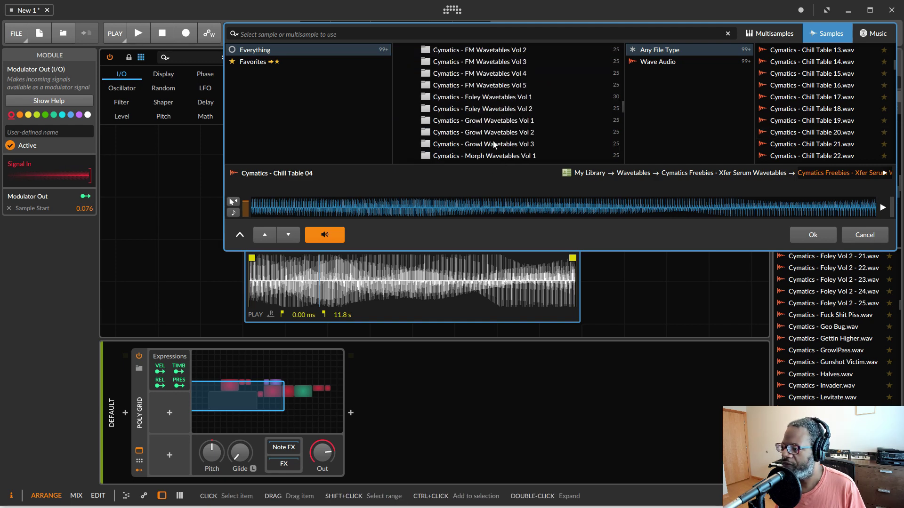
left_click(490, 145)
left_click(787, 134)
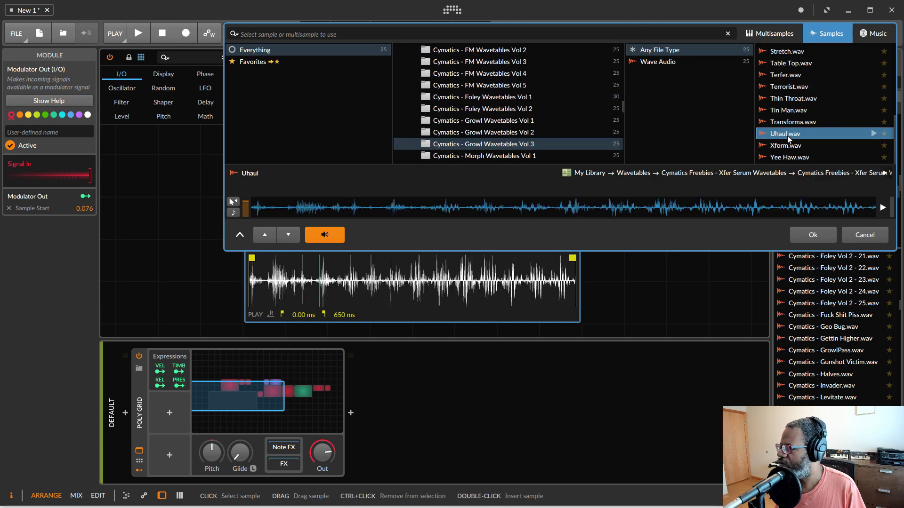
left_click(795, 122)
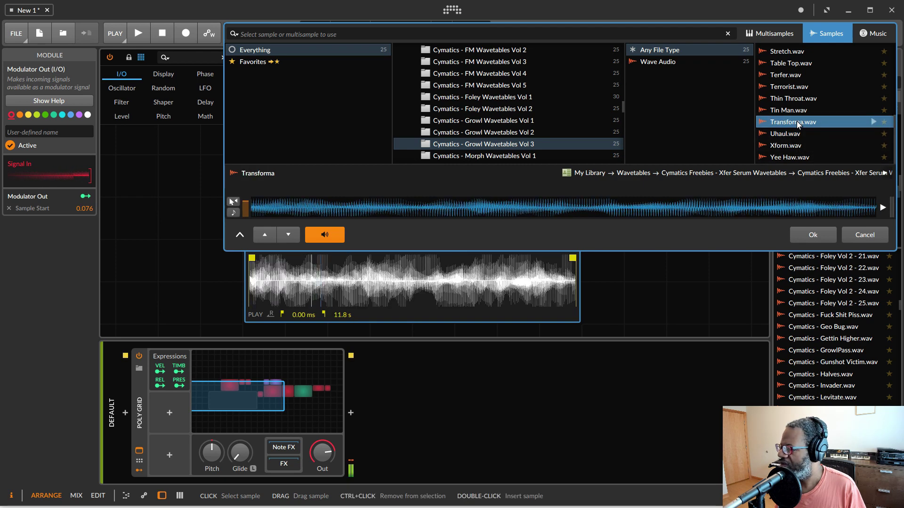
left_click(797, 113)
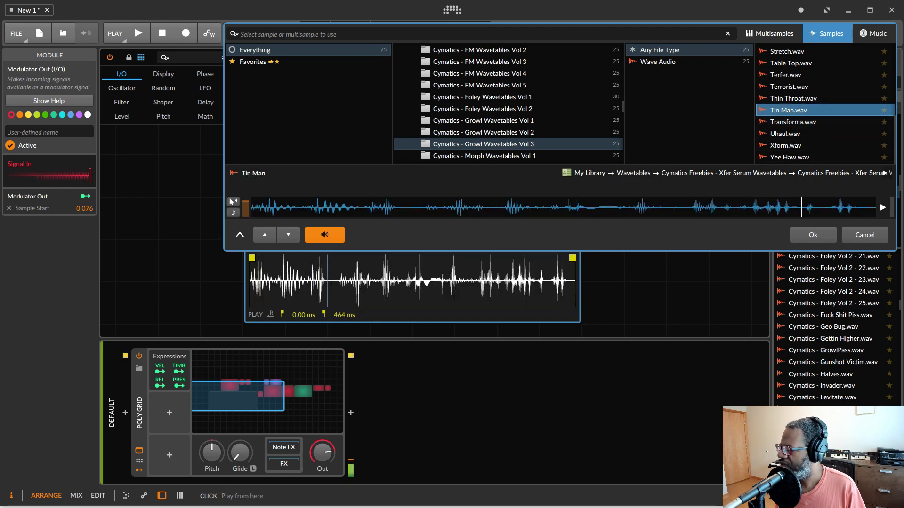
left_click(812, 235)
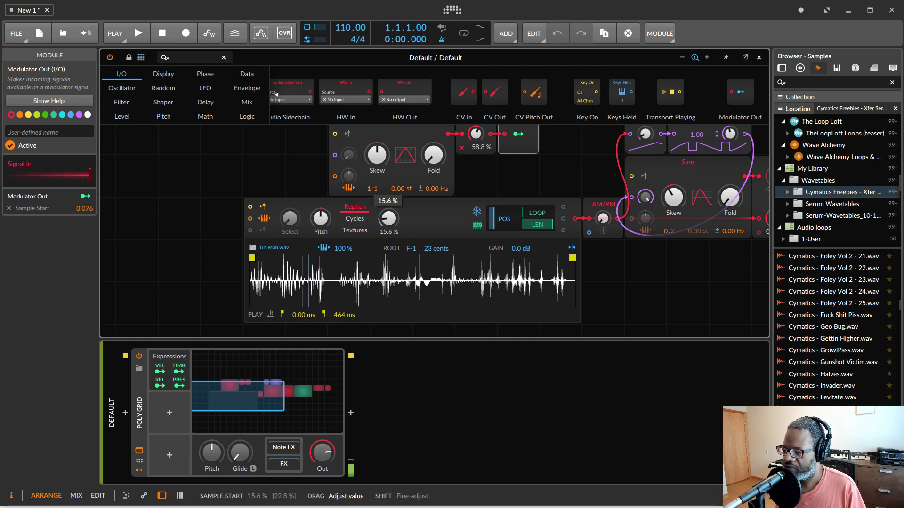
Set the Sampler's Sample Start to 13.6 % and sweep the Triangle's Fold and Attenuate amounts, leaving Attenuate at 42.4 %
left_click_drag(389, 217, 388, 243)
scroll(482, 189, "up", 2)
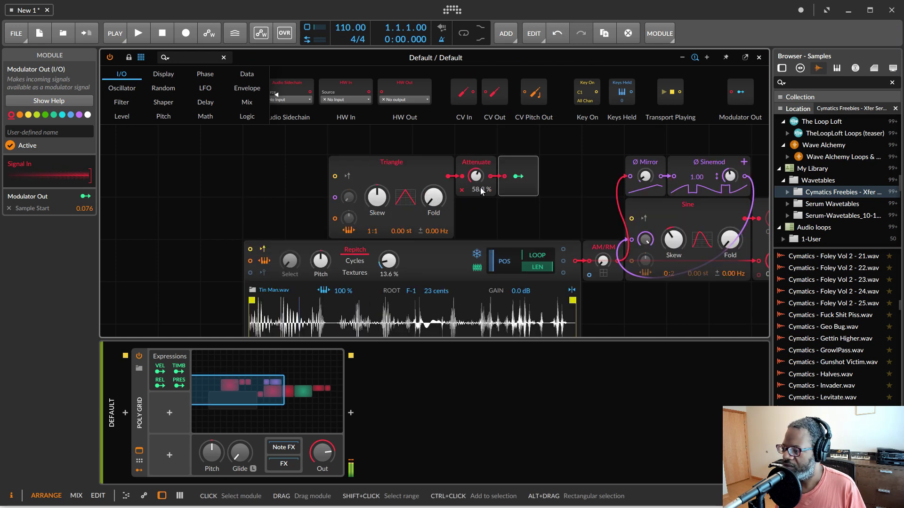
left_click_drag(483, 188, 482, 192)
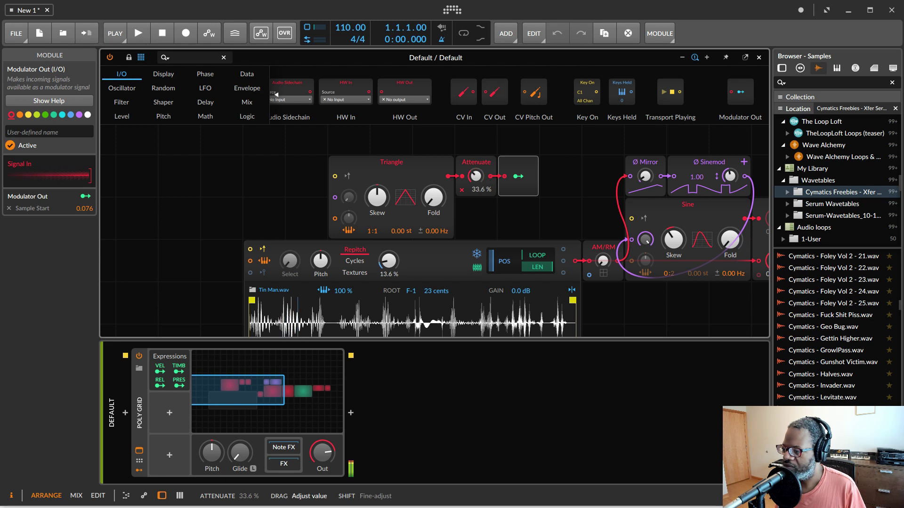
left_click_drag(482, 192, 482, 184)
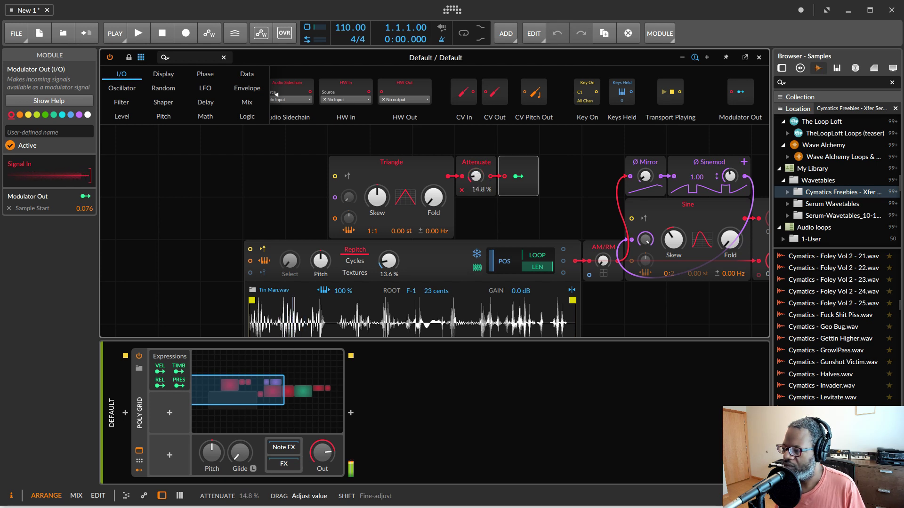
left_click_drag(475, 176, 475, 175)
mouse_move(433, 198)
left_mouse_down()
mouse_move(433, 190)
mouse_move(433, 201)
left_mouse_up()
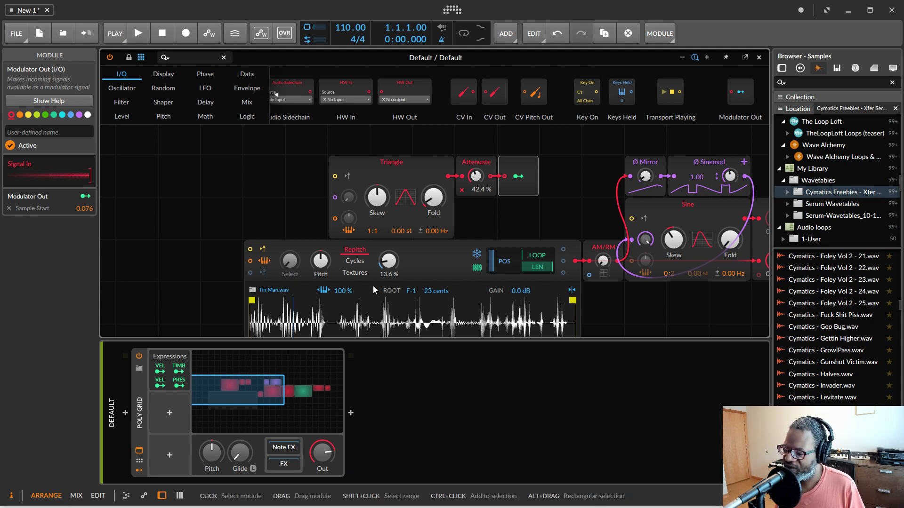
Load PL 140bpm F ZombiesAttack02 Bass.wav from the Prime Loops Bass Music location into the Sampler
scroll(338, 278, "down", 2)
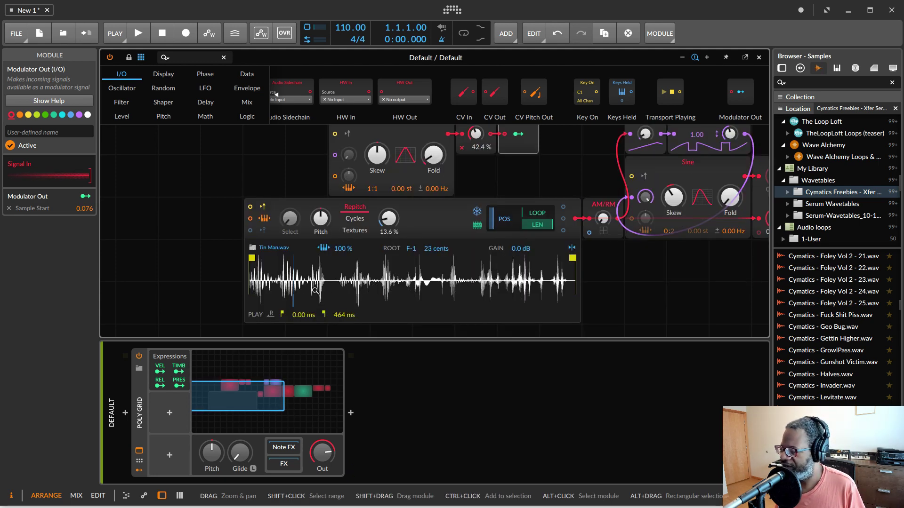
scroll(815, 194, "up", 3)
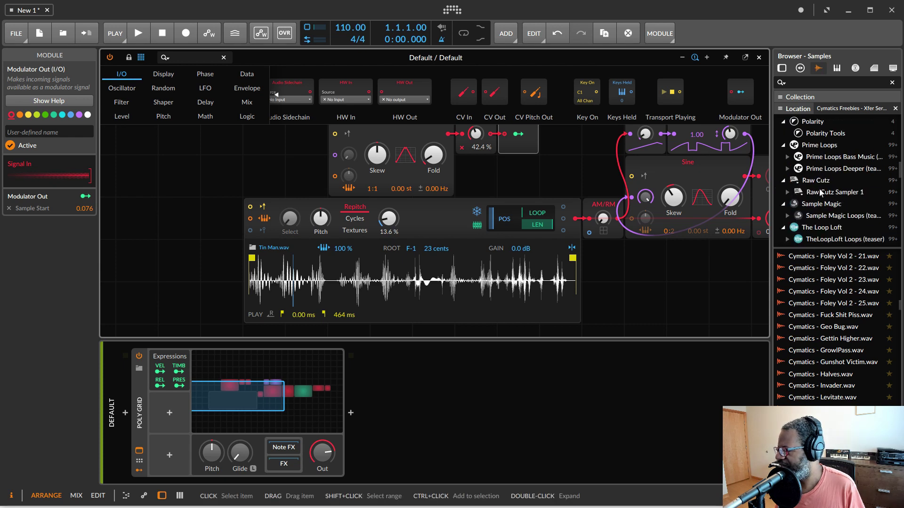
left_click(822, 156)
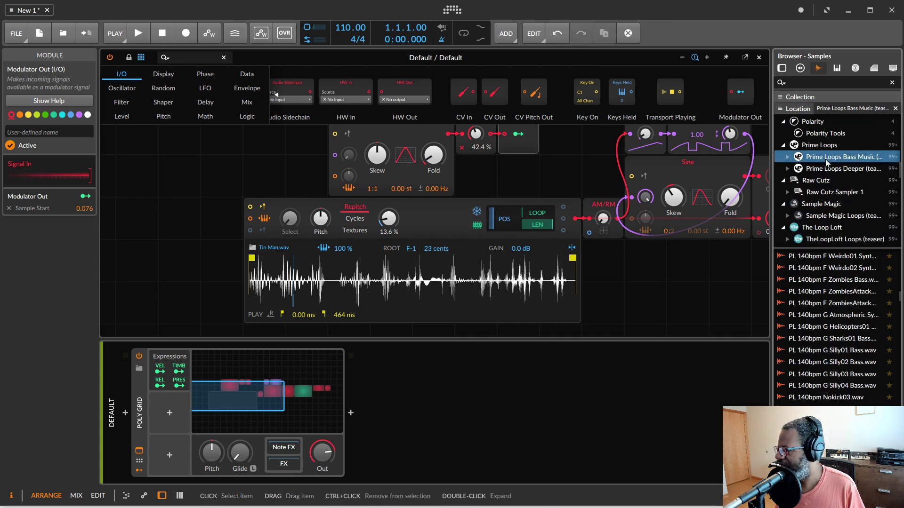
left_click(835, 304)
left_click_drag(835, 304, 371, 274)
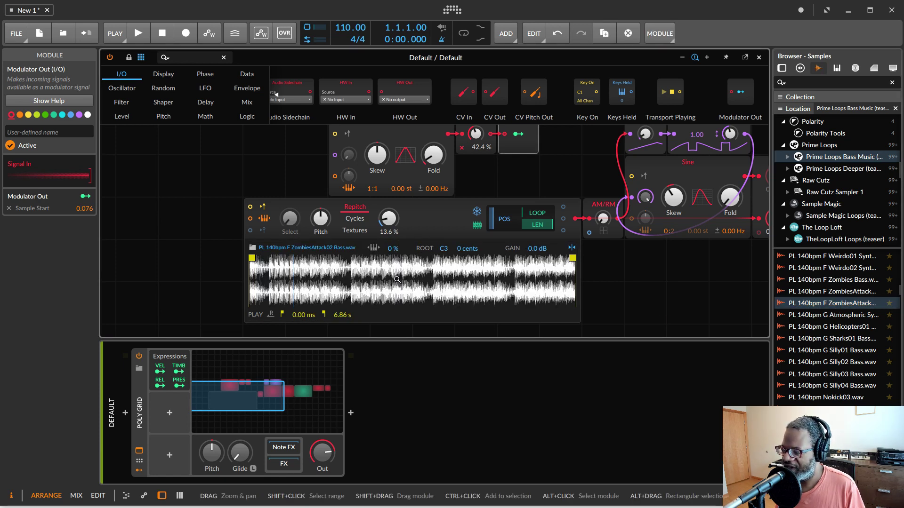
Trim the bass sample's play region in the Sampler to start at 1.38 s and end at 1.55 s
left_click_drag(572, 258, 361, 258)
mouse_move(252, 258)
left_mouse_down()
mouse_move(336, 256)
mouse_move(317, 258)
mouse_move(340, 258)
mouse_move(330, 279)
left_mouse_up()
scroll(329, 279, "up", 3)
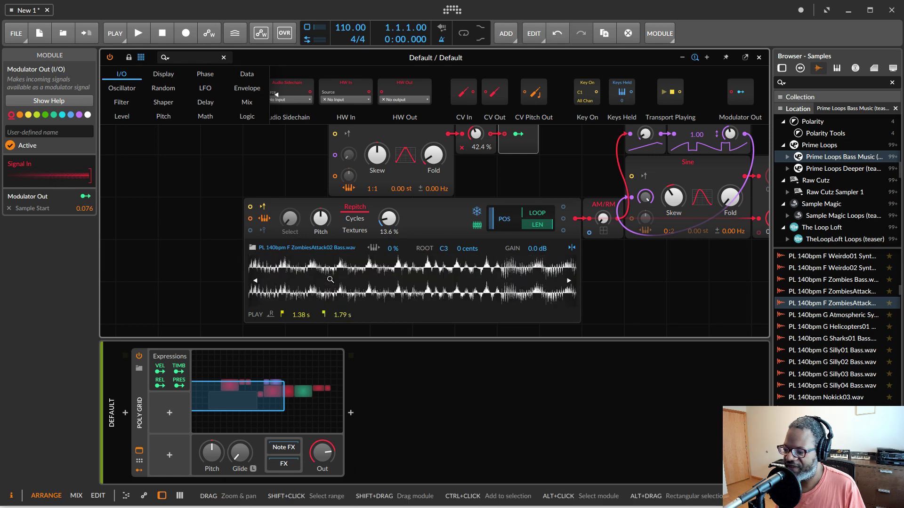
scroll(509, 263, "down", 3)
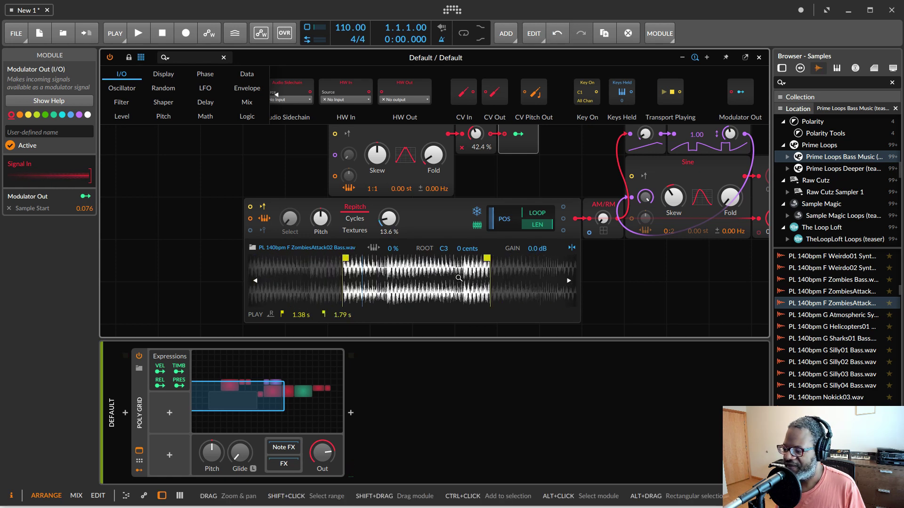
mouse_move(509, 263)
left_mouse_down()
mouse_move(304, 276)
mouse_move(357, 282)
left_mouse_up()
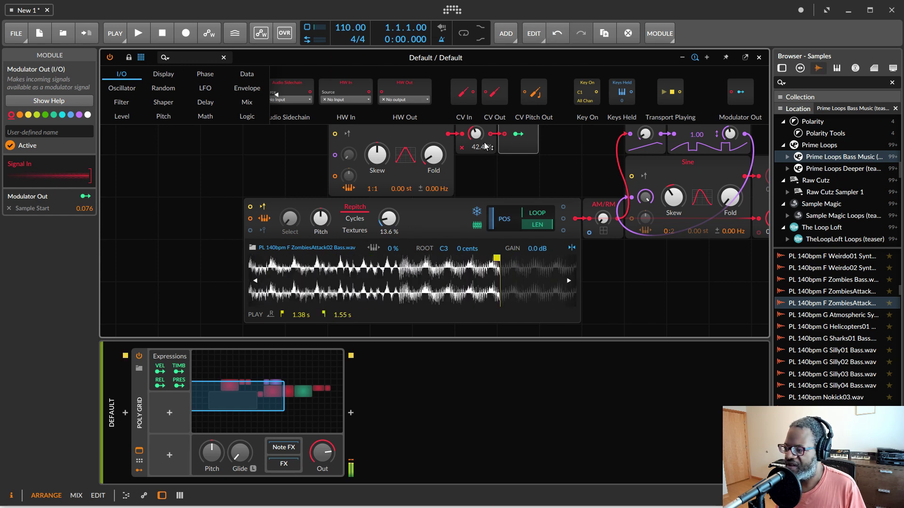
Sweep the Attenuate amount down to 7.60 % and up to 20.8 % with the bass sample, and undo the latest changes
left_click_drag(475, 134, 475, 141)
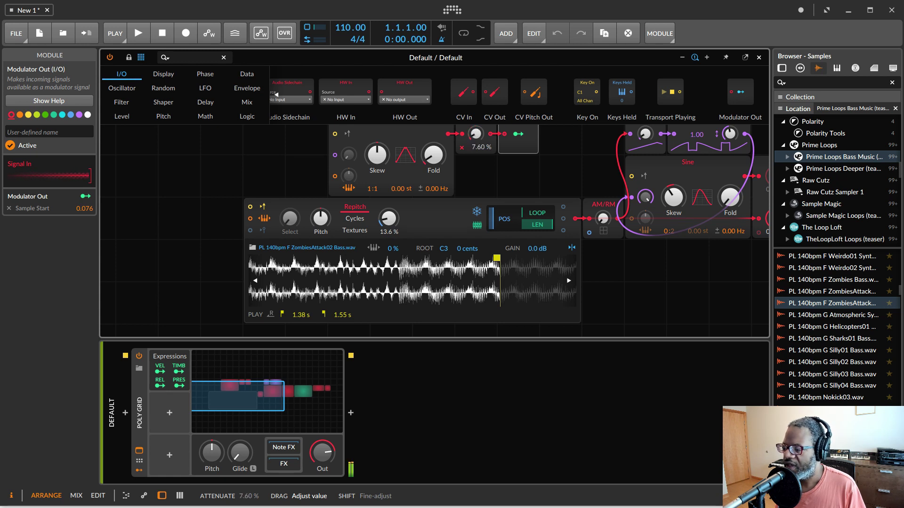
left_click_drag(475, 135, 476, 132)
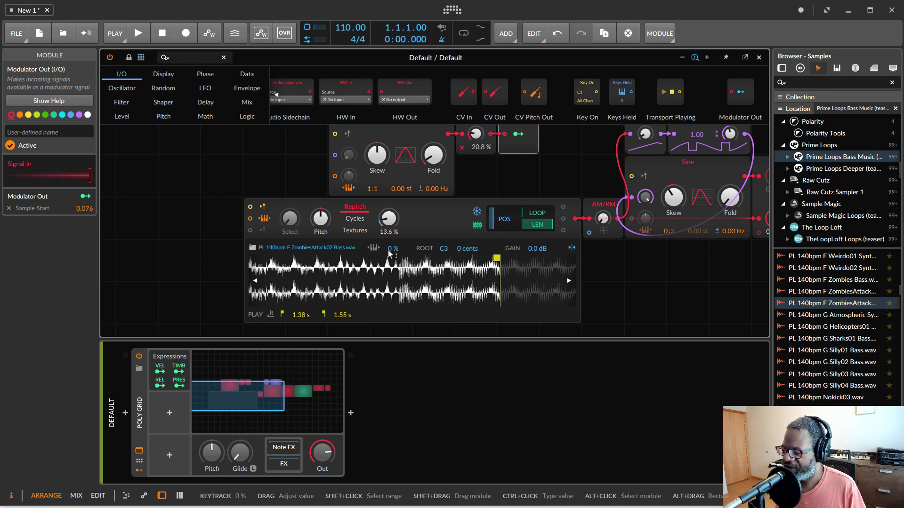
key("ctrl+z")
key("ctrl+z")
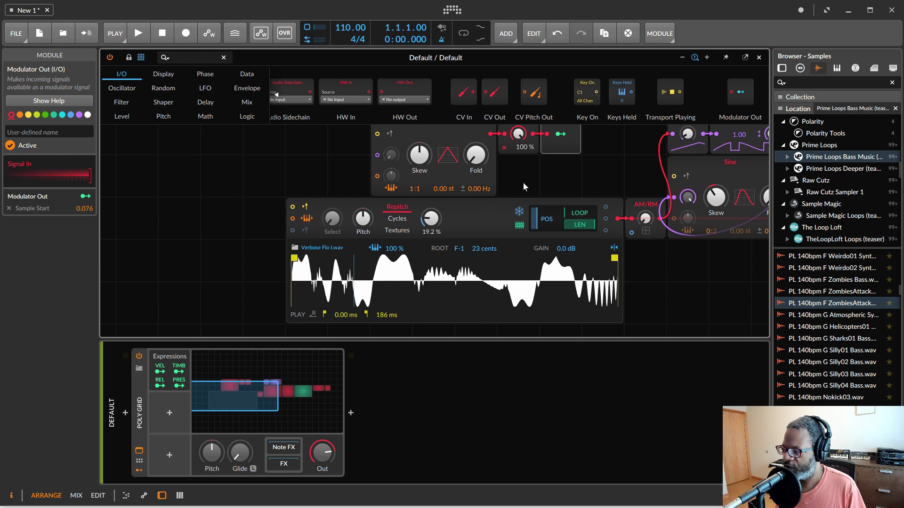
Raise the Modulator Out's Sample Start amount to 0.252 and sweep the Attenuate after the Triangle, leaving it at 56.0 %
scroll(527, 188, "up", 2)
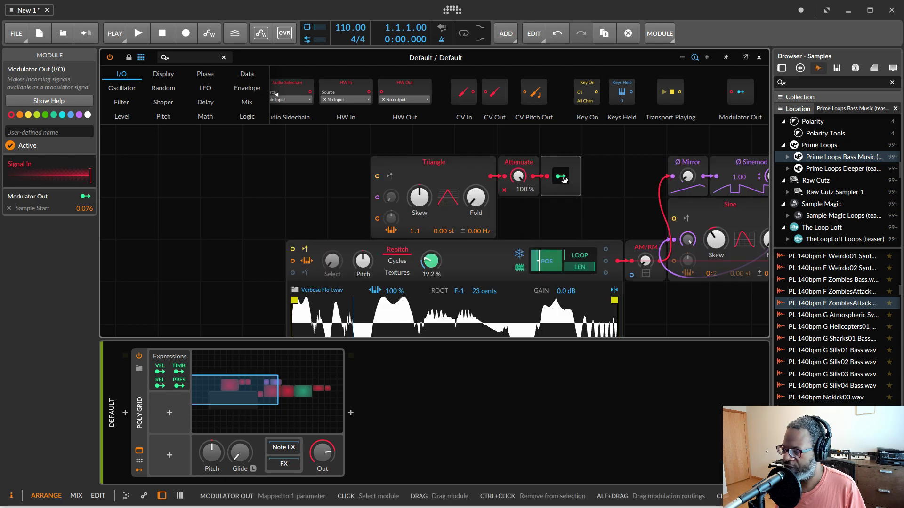
left_click_drag(564, 179, 495, 229)
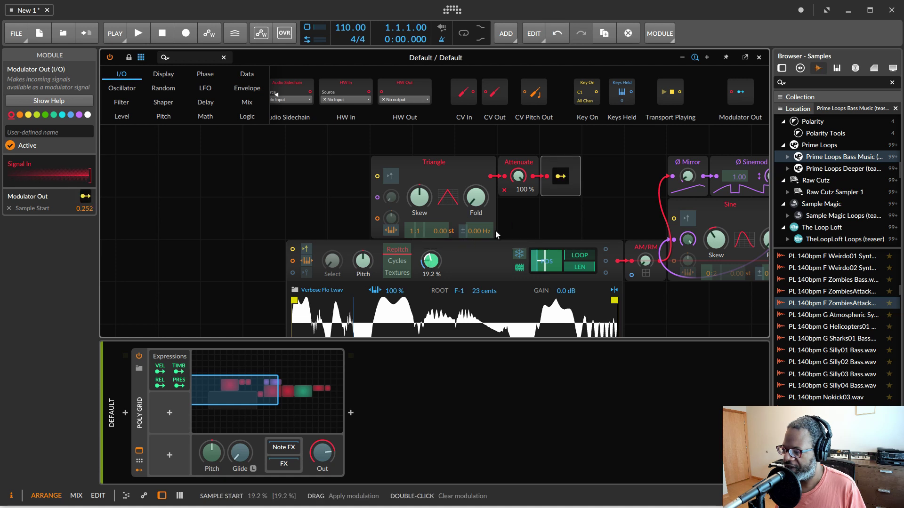
left_click(560, 176)
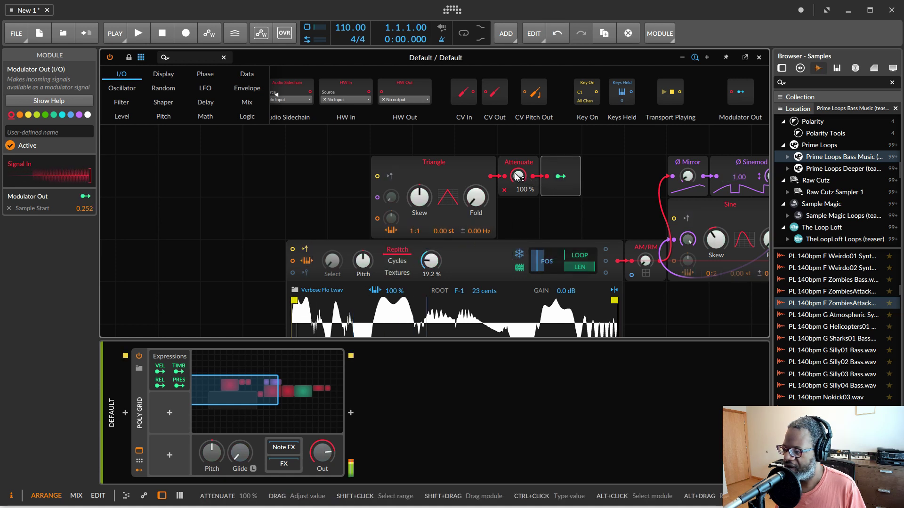
left_click_drag(518, 177, 503, 189)
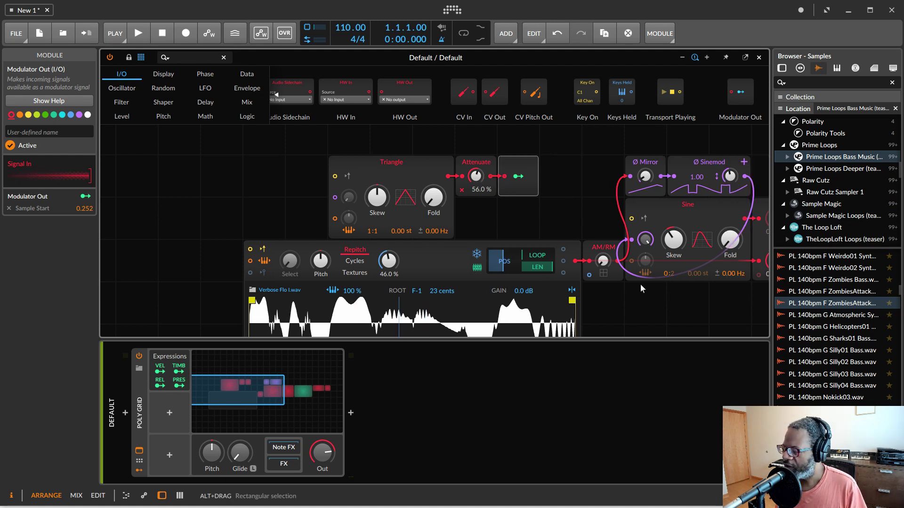
Switch the Mixer's solo from the second channel to the first channel carrying the Sine
scroll(640, 283, "right", 3)
scroll(640, 283, "right", 2)
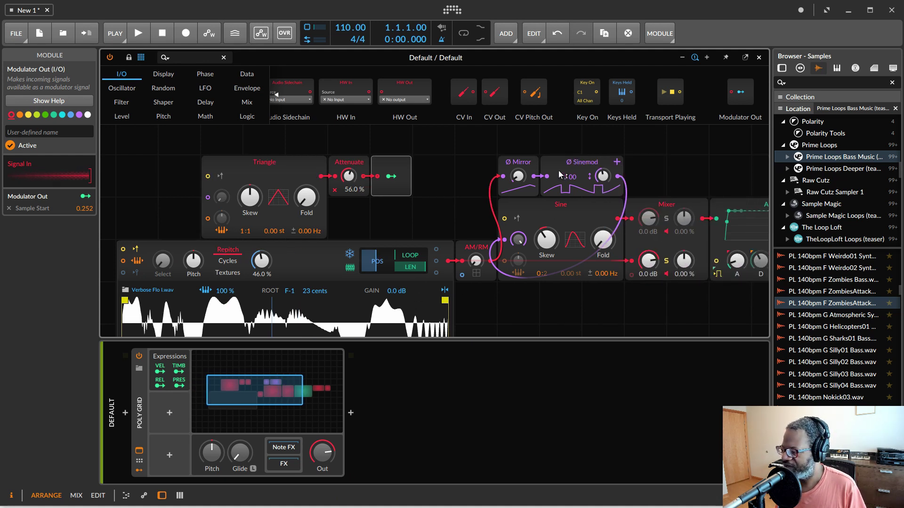
left_click(667, 261)
left_click(666, 218)
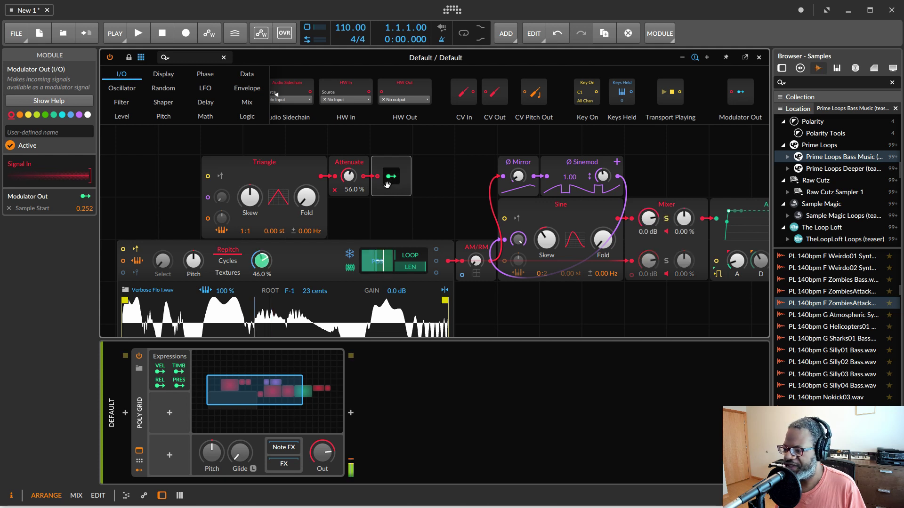
Sweep the Attenuate after the Triangle down to 14.0 % and up to 22.4 %, and centre the Sine's Skew
mouse_move(349, 176)
left_mouse_down()
mouse_move(349, 160)
mouse_move(349, 192)
left_mouse_up()
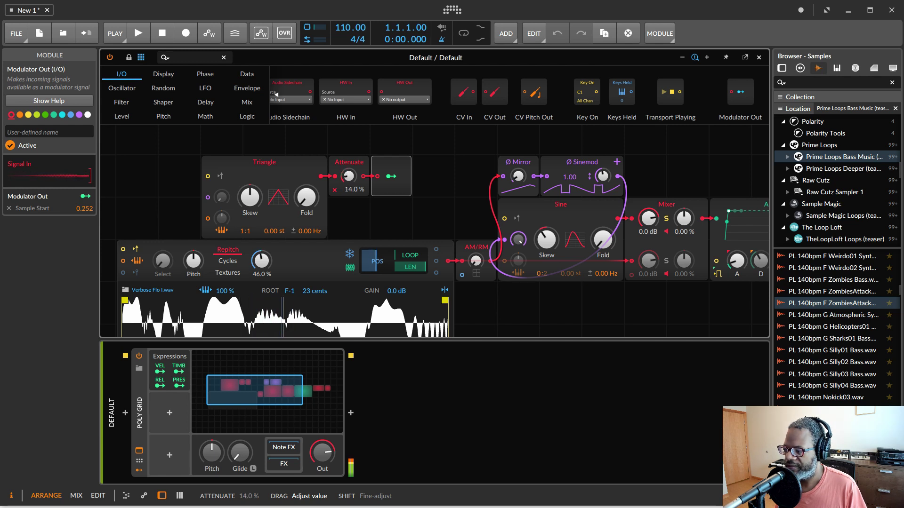
left_click_drag(349, 176, 349, 175)
mouse_move(603, 239)
left_mouse_down()
mouse_move(602, 224)
mouse_move(602, 245)
left_mouse_up()
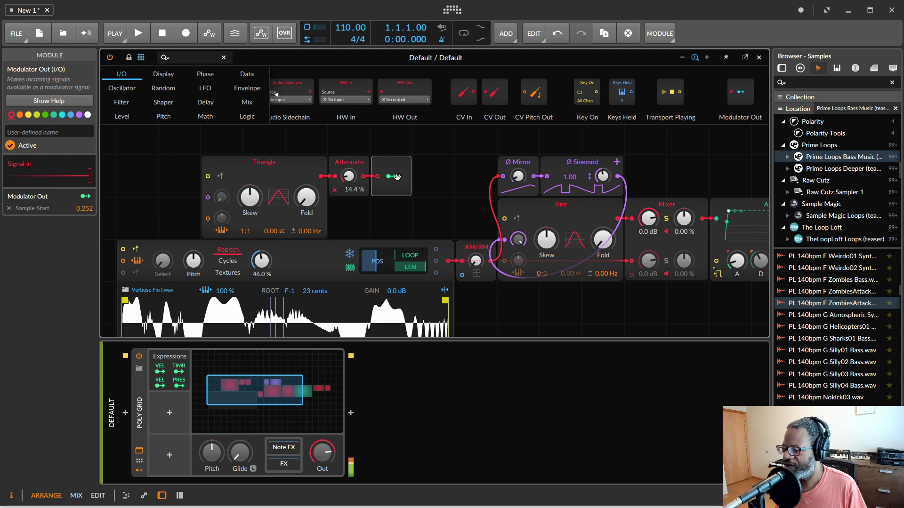
left_click_drag(349, 176, 348, 169)
Sweep the Ø Mirror amount and set the Ø Sinemod amount to 0.00 % in the Sine's phase chain
left_click_drag(517, 176, 517, 175)
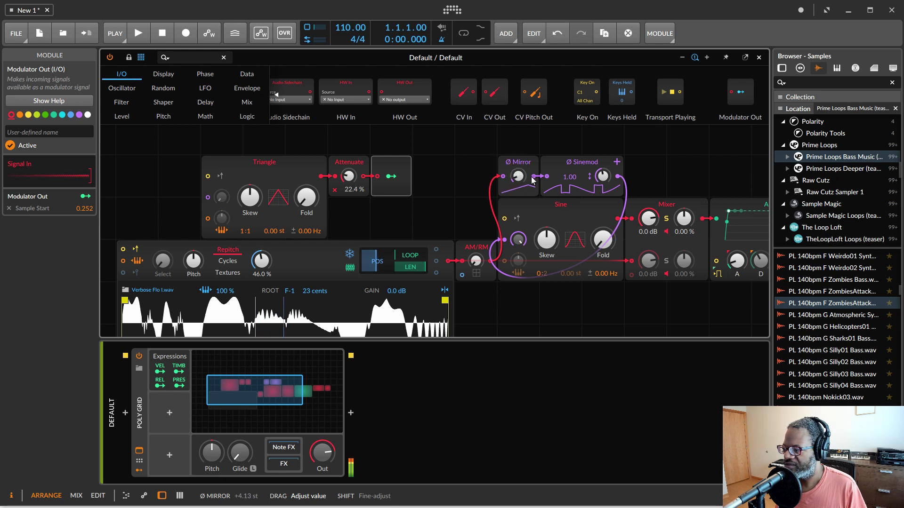
left_click_drag(602, 176, 602, 186)
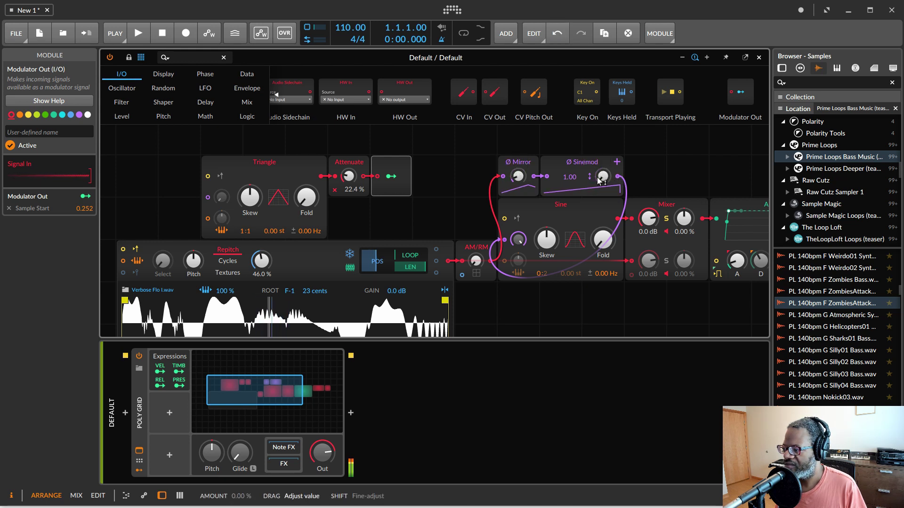
left_click_drag(517, 176, 517, 182)
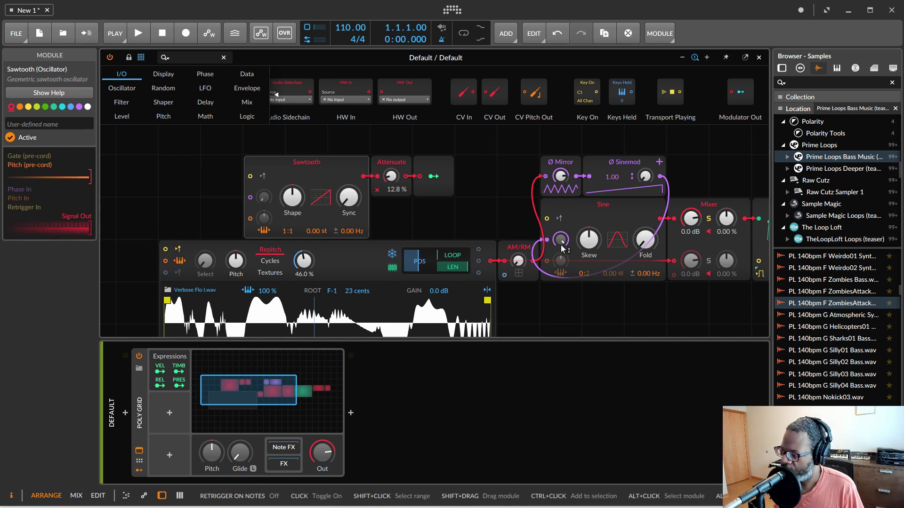
Try detuning the Sine to 0.64 Hz with the Attenuate after the Sawtooth at 35.2 %, and reset the Sine's detune
scroll(560, 249, "down", 3)
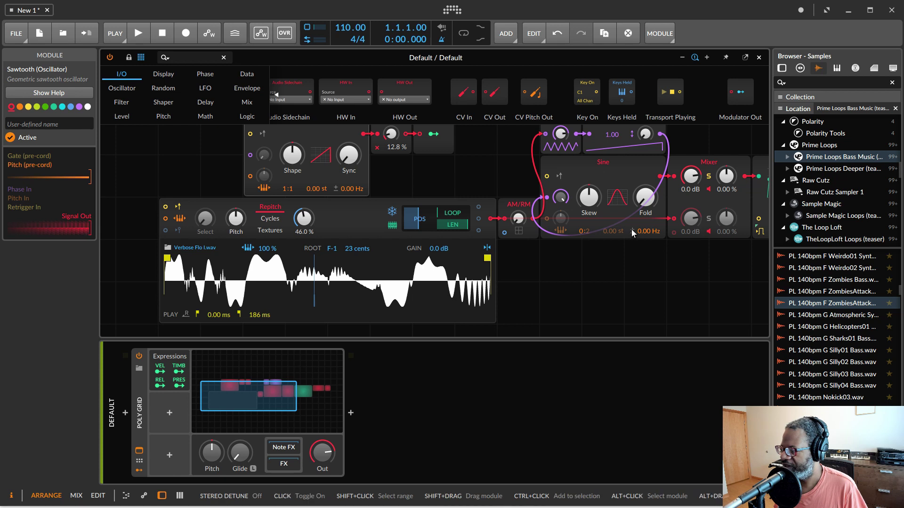
left_click_drag(651, 230, 648, 234)
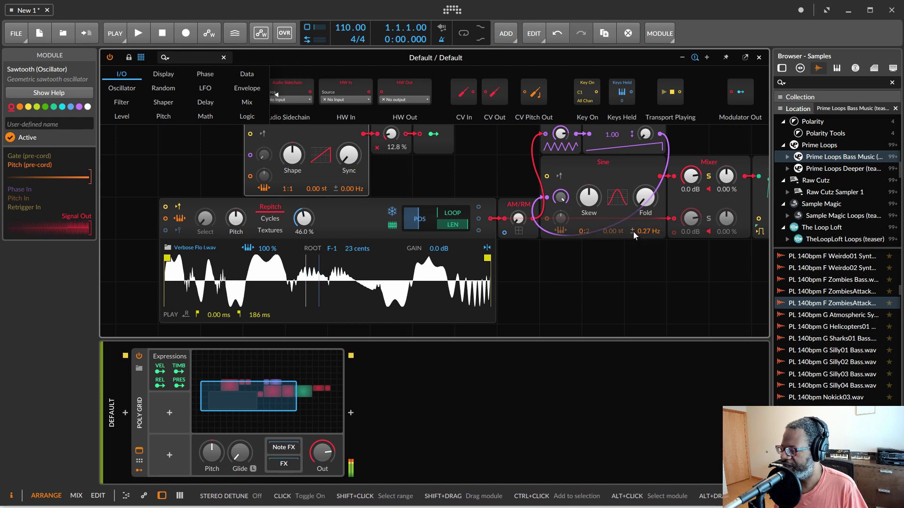
left_click_drag(649, 236, 648, 229)
left_click_drag(393, 138, 392, 125)
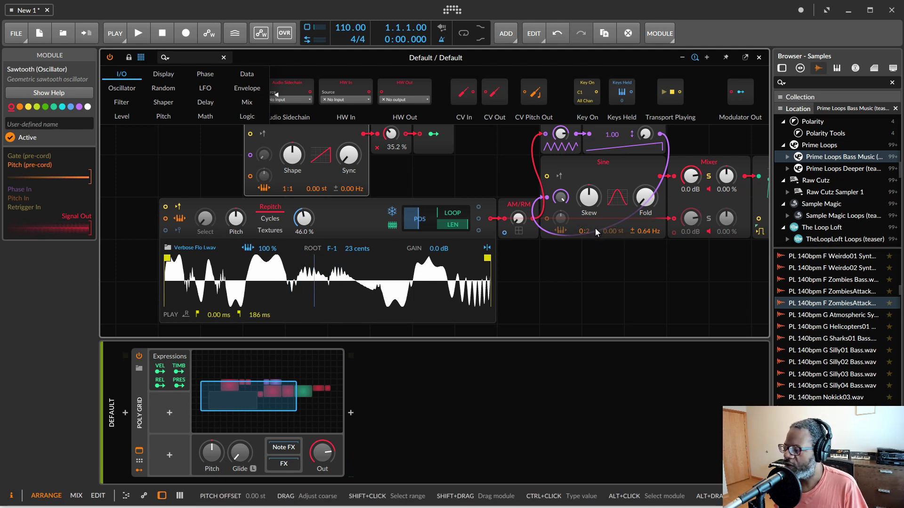
double_click(647, 232)
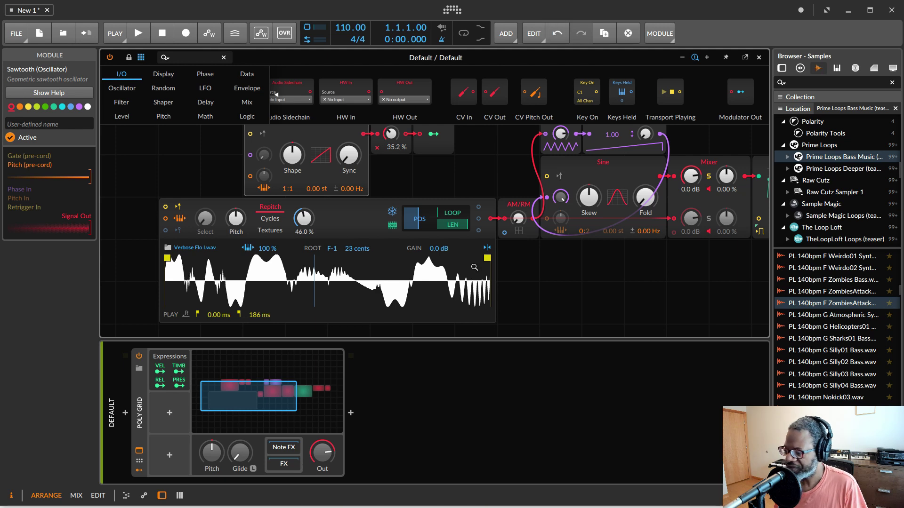
Show the Poly Grid device's settings and set its voice stacking to 2
scroll(389, 236, "left", 2)
scroll(392, 237, "up", 2)
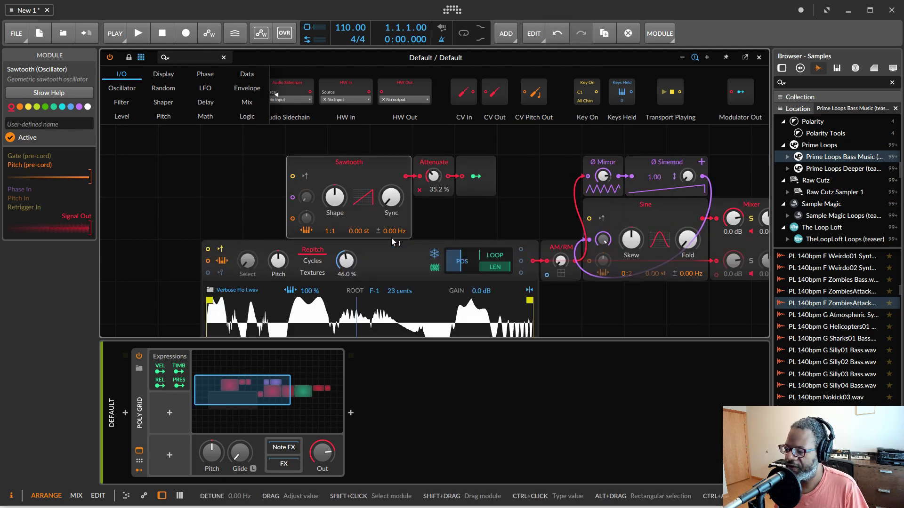
left_click(165, 182)
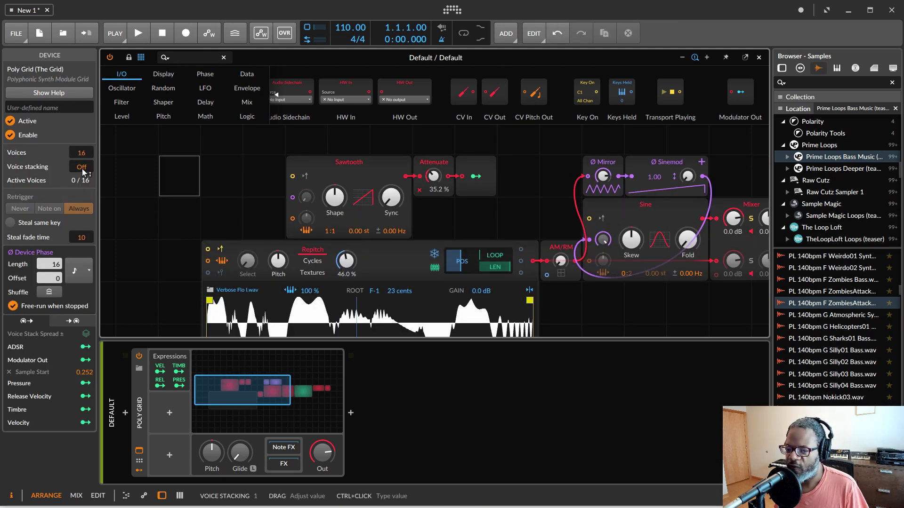
left_click_drag(86, 172, 86, 165)
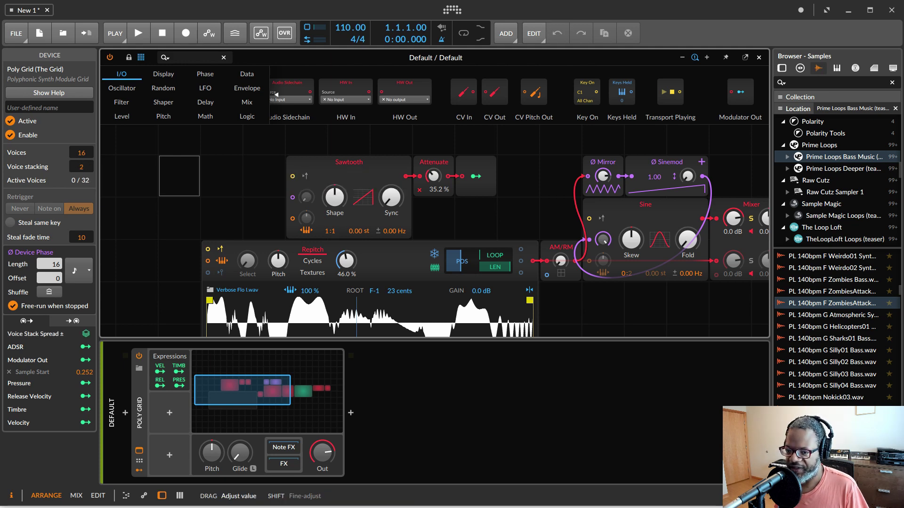
Map Voice Stack Spread ± to the first channel's pan on the Mixer after the ADSR, with an amount of 1.000
scroll(160, 283, "down", 2)
scroll(161, 281, "up", 1)
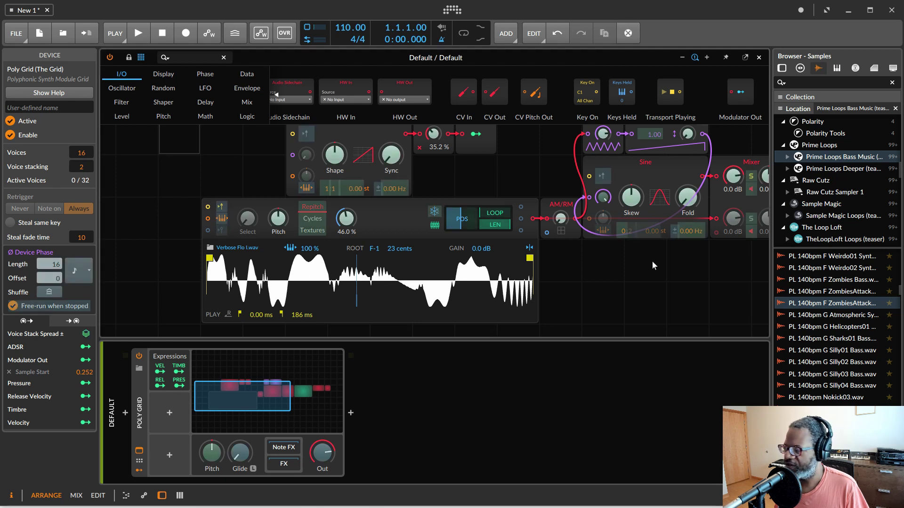
scroll(651, 261, "right", 5)
scroll(644, 264, "right", 2)
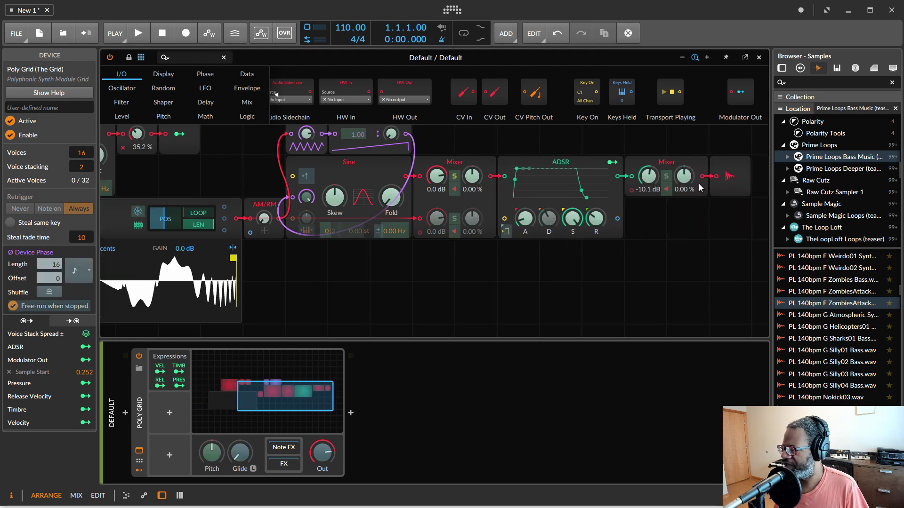
left_click_drag(685, 177, 685, 154)
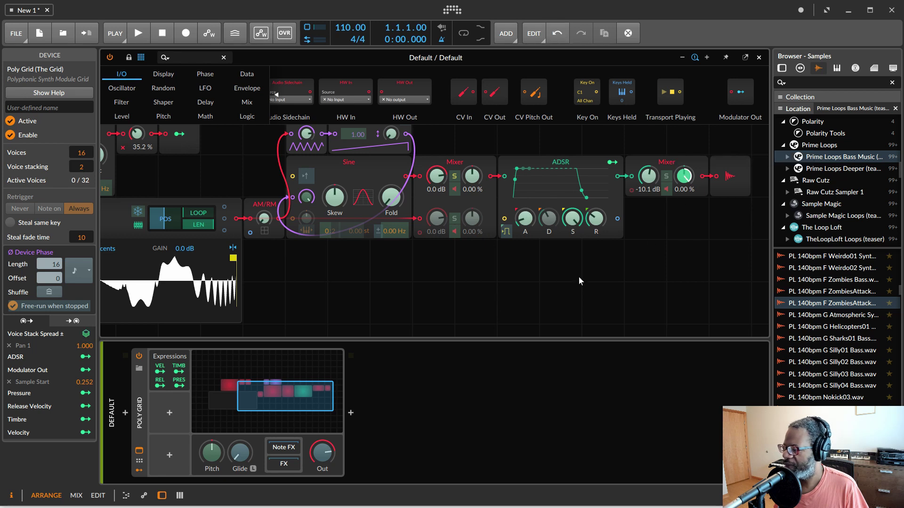
Map Voice Stack Spread ± to the Sawtooth's Detune with an amount of 0.960, and lower the Attenuate after it to 16.0 %
scroll(418, 320, "left", 4)
scroll(418, 325, "left", 1)
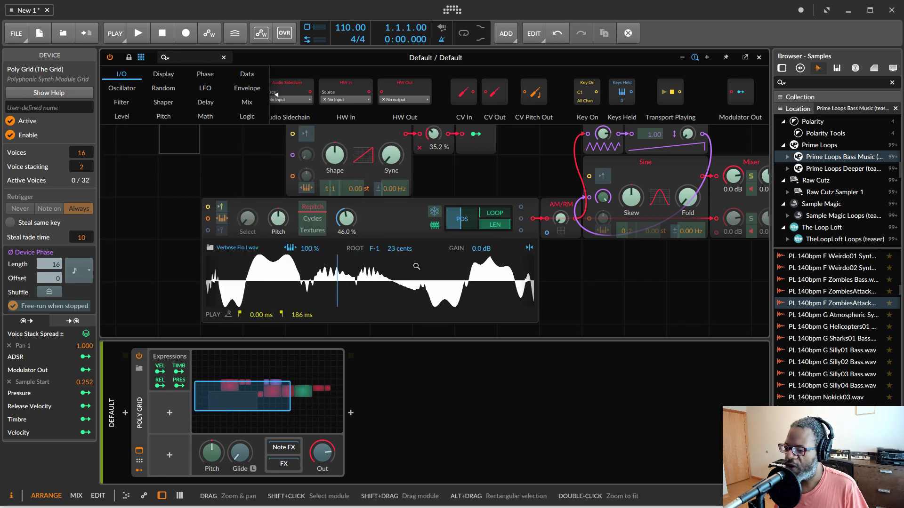
scroll(461, 180, "up", 1)
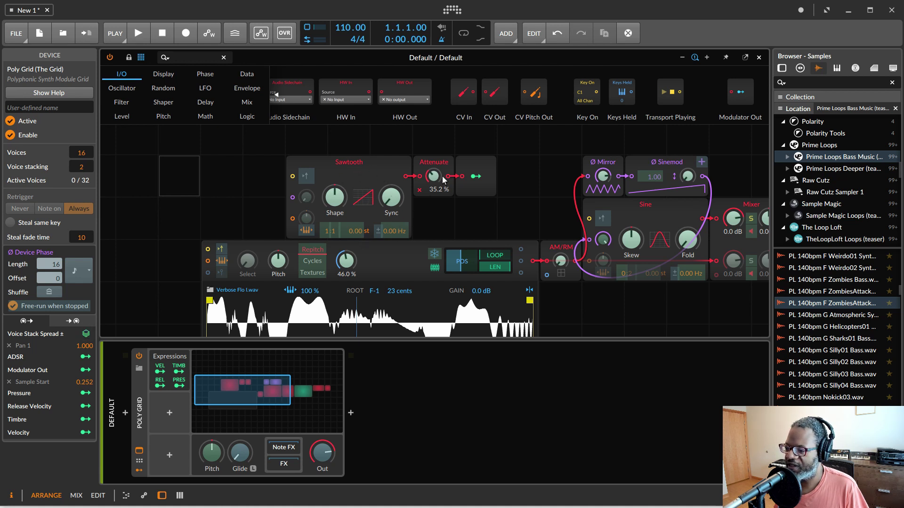
left_click(398, 231)
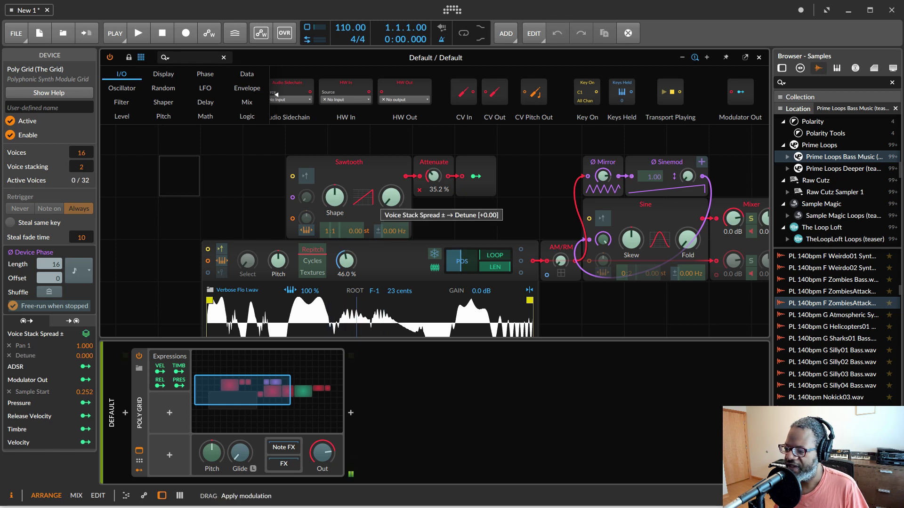
left_click_drag(399, 230, 398, 197)
left_click_drag(399, 235, 399, 224)
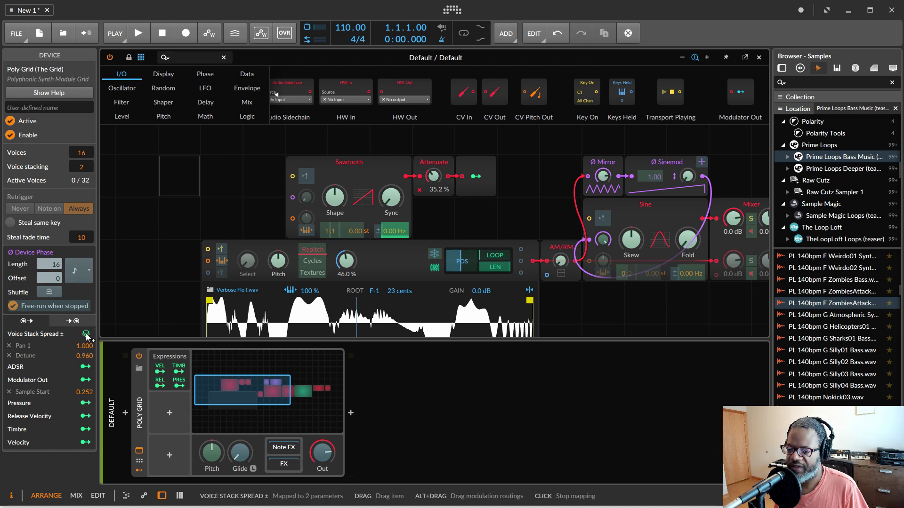
key("ctrl+z")
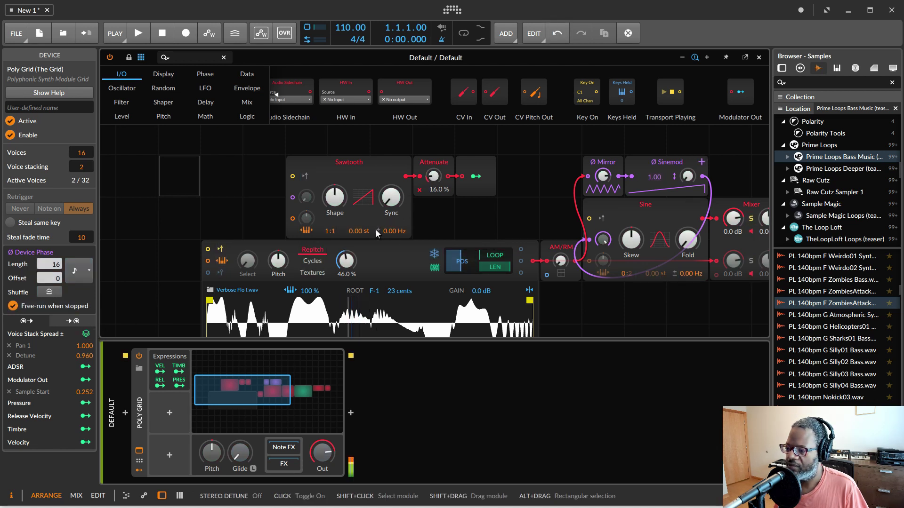
left_click(377, 230)
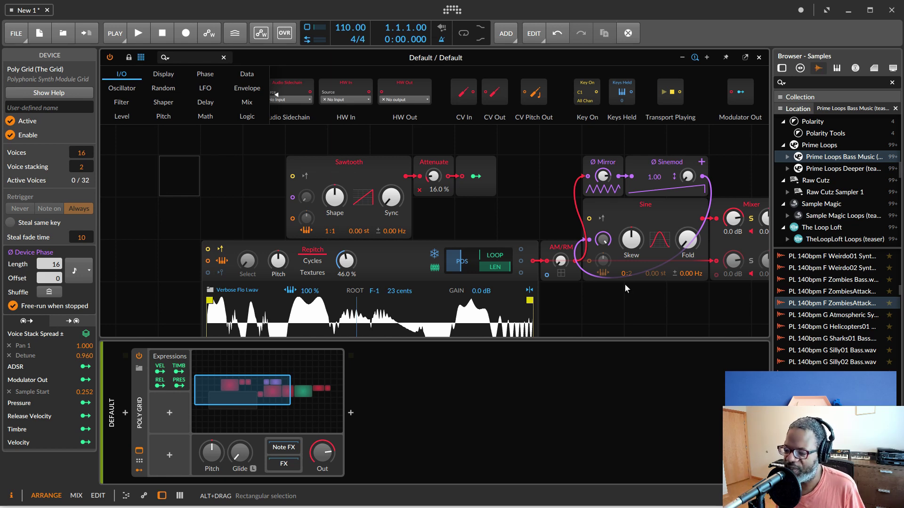
scroll(408, 273, "down", 3)
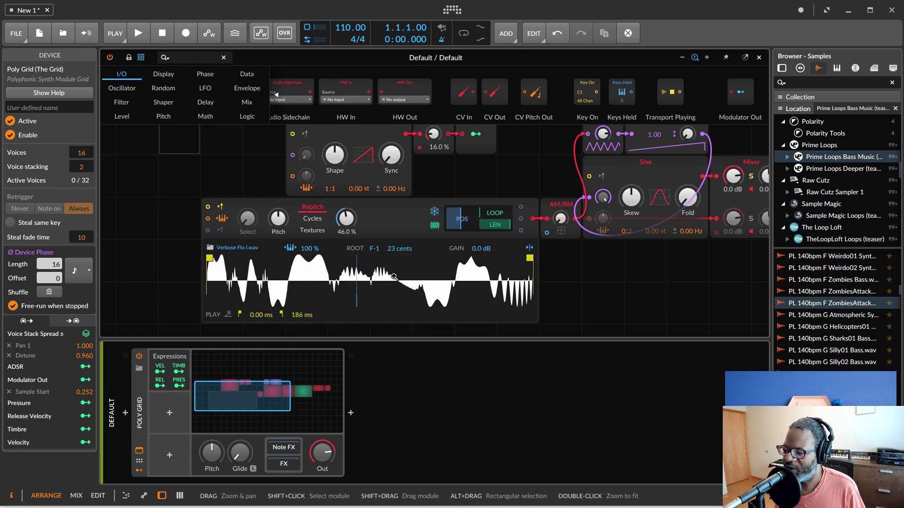
left_click_drag(492, 177, 449, 220)
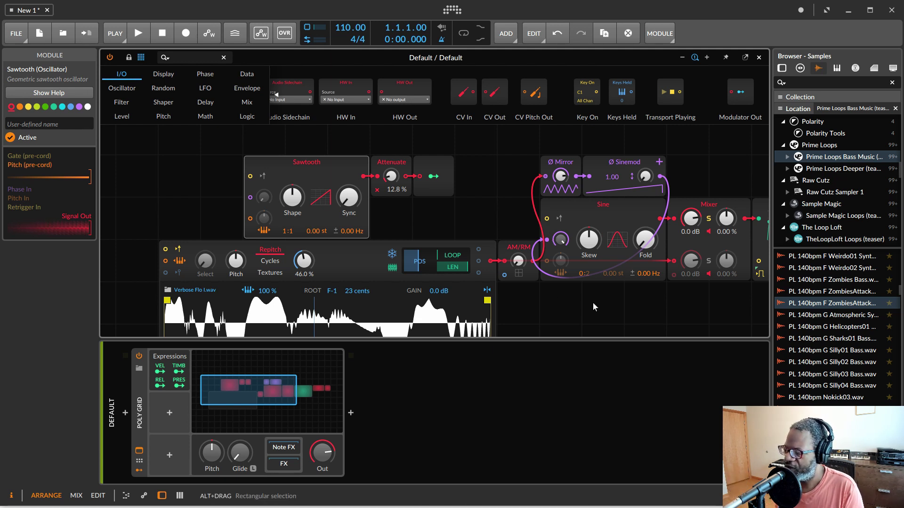
scroll(592, 301, "right", 2)
scroll(592, 306, "down", 2)
scroll(592, 306, "right", 2)
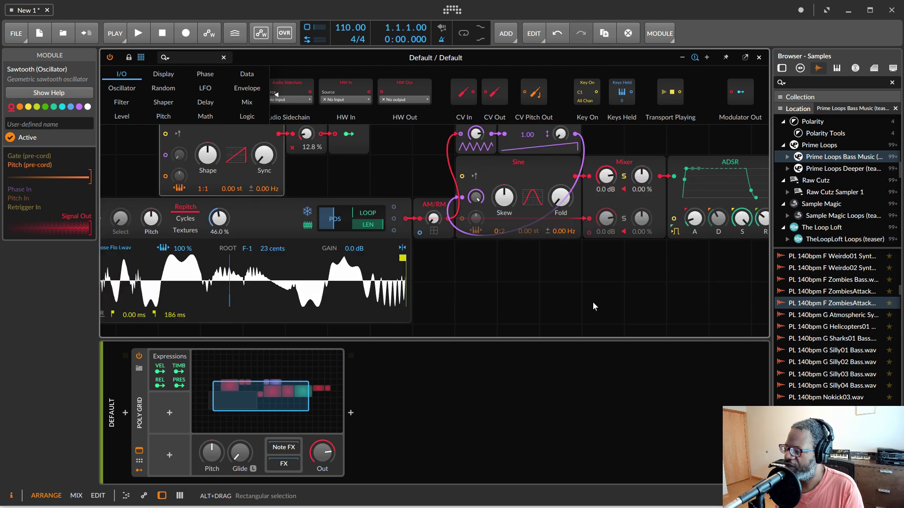
scroll(592, 307, "left", 2)
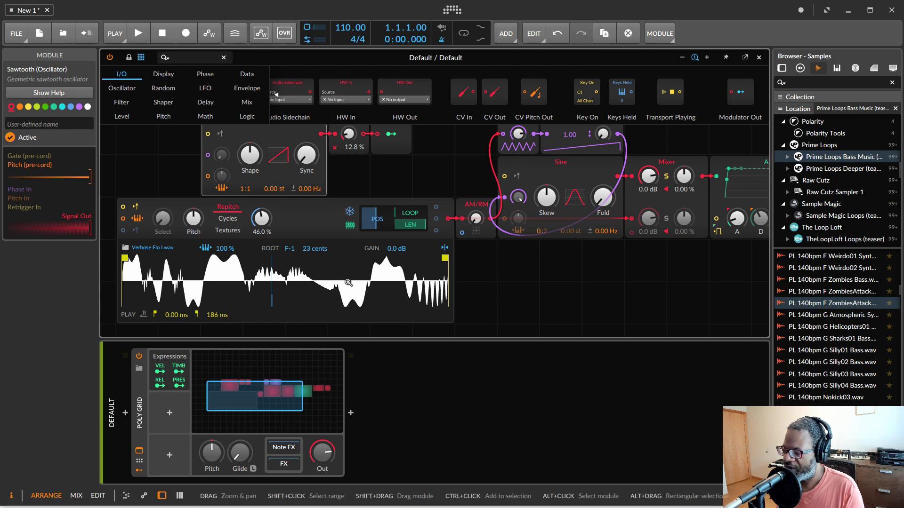
scroll(355, 277, "left", 2)
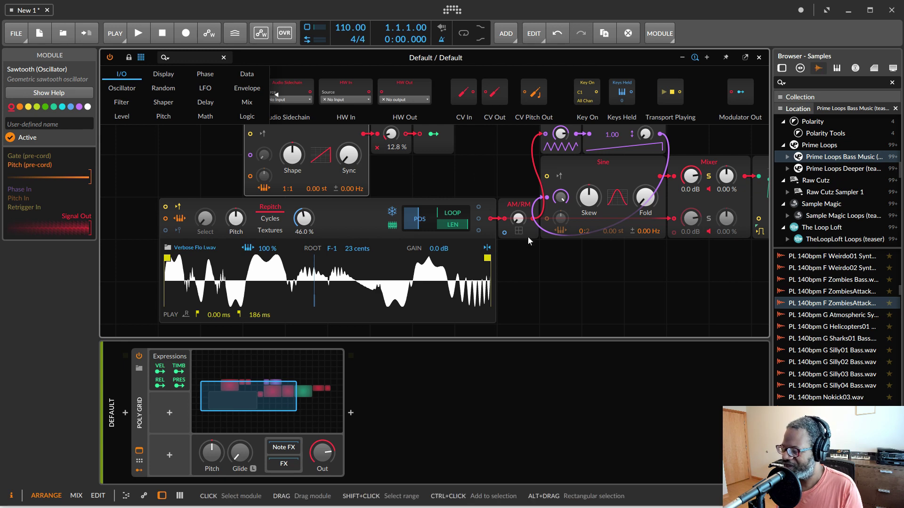
scroll(527, 268, "right", 2)
scroll(551, 282, "up", 2)
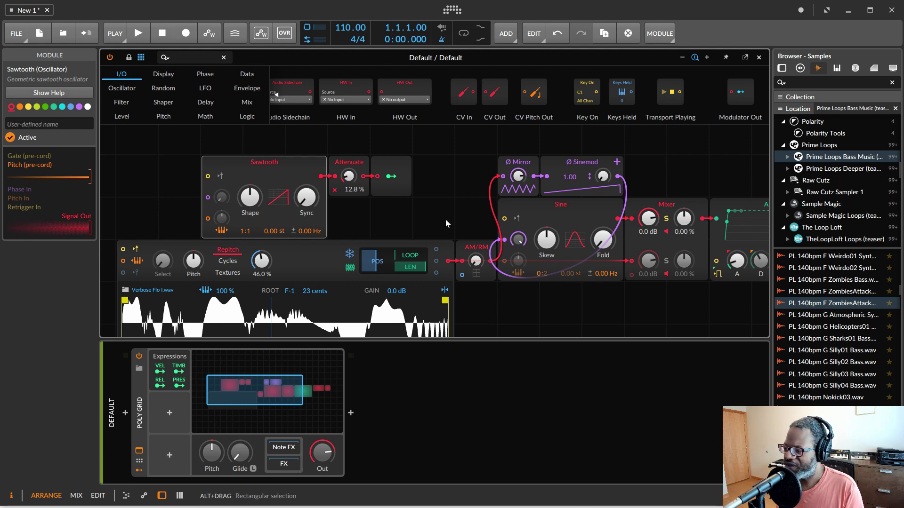
scroll(445, 218, "left", 2)
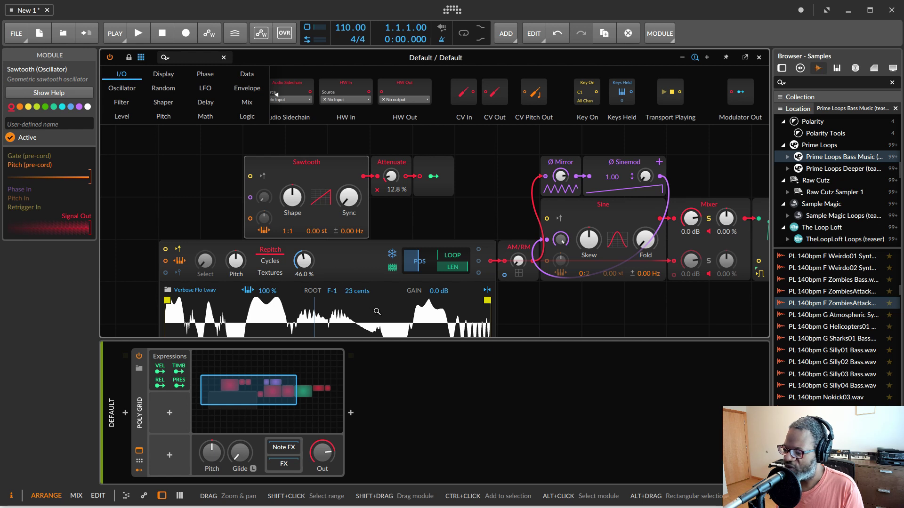